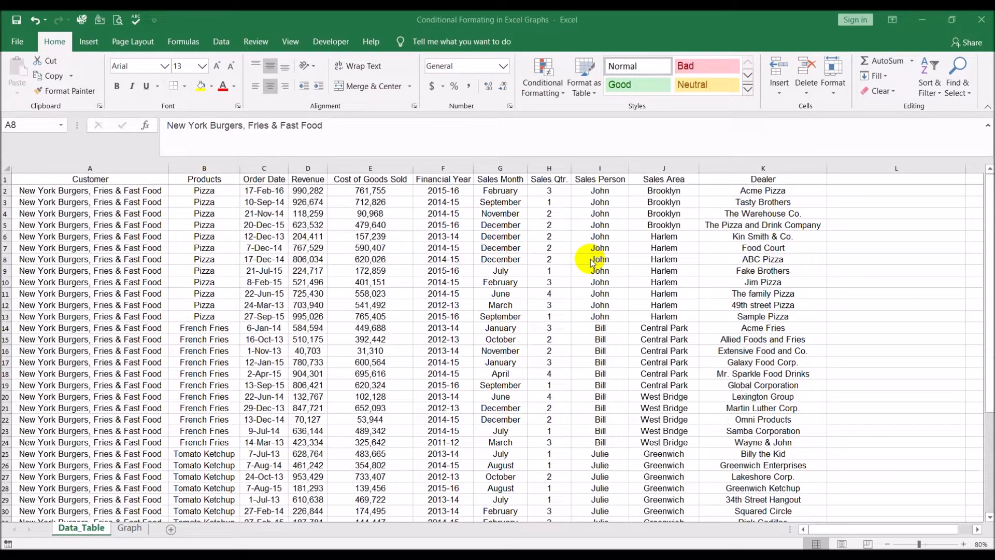
- Examine the Revenue, Cost of Goods Sold and Dealer columns of the data table
left_click(308, 165)
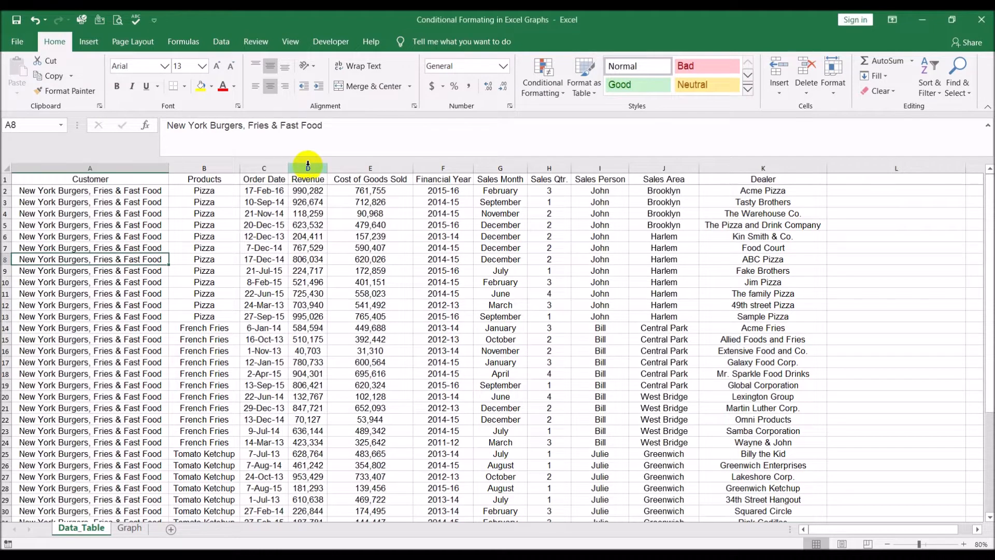
left_click(308, 164)
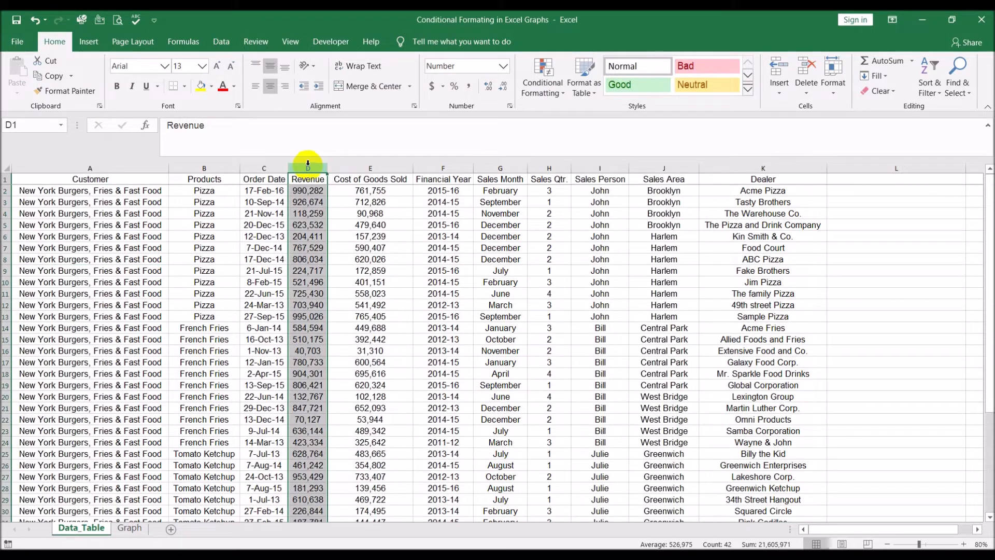
left_click(366, 166)
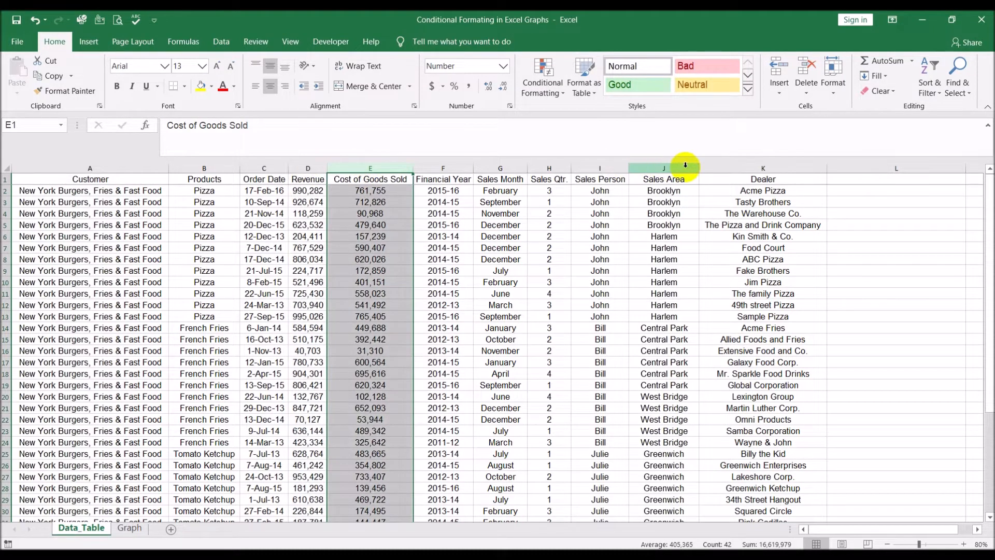
left_click(708, 166)
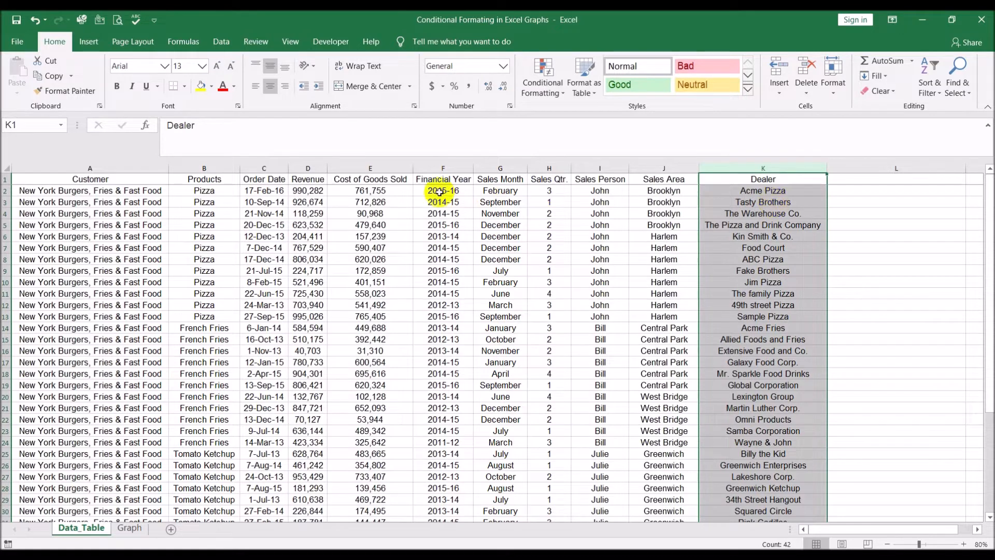
left_click(307, 192)
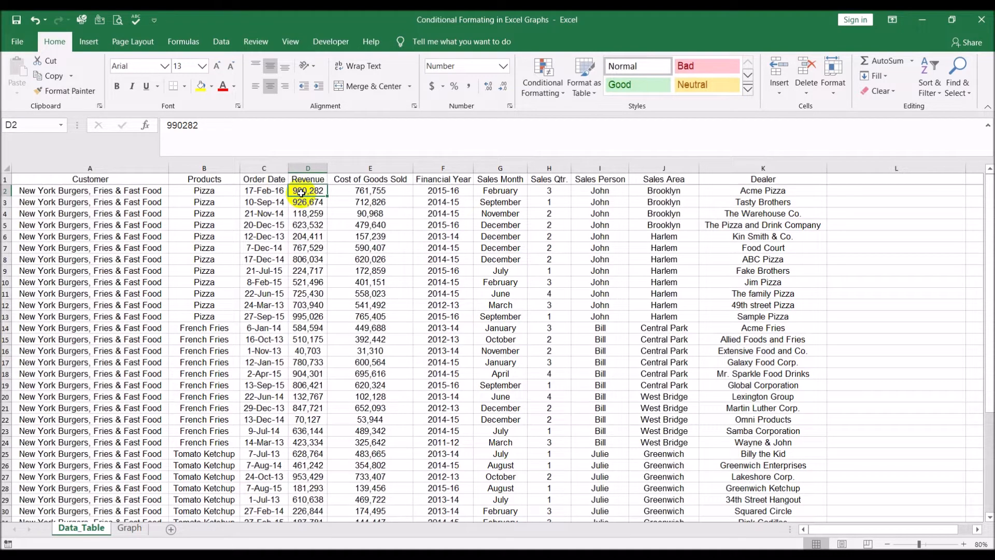
left_click(355, 195)
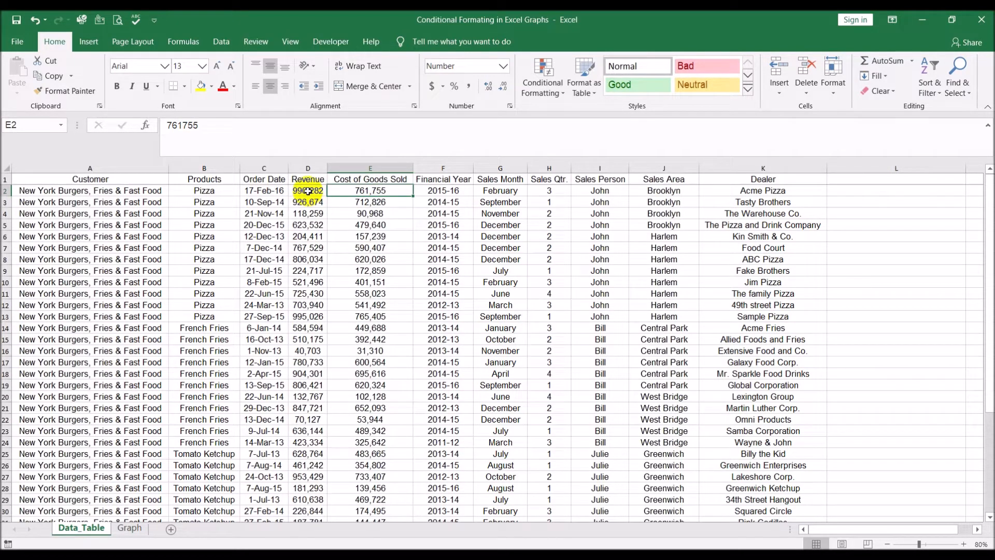
double_click(277, 133)
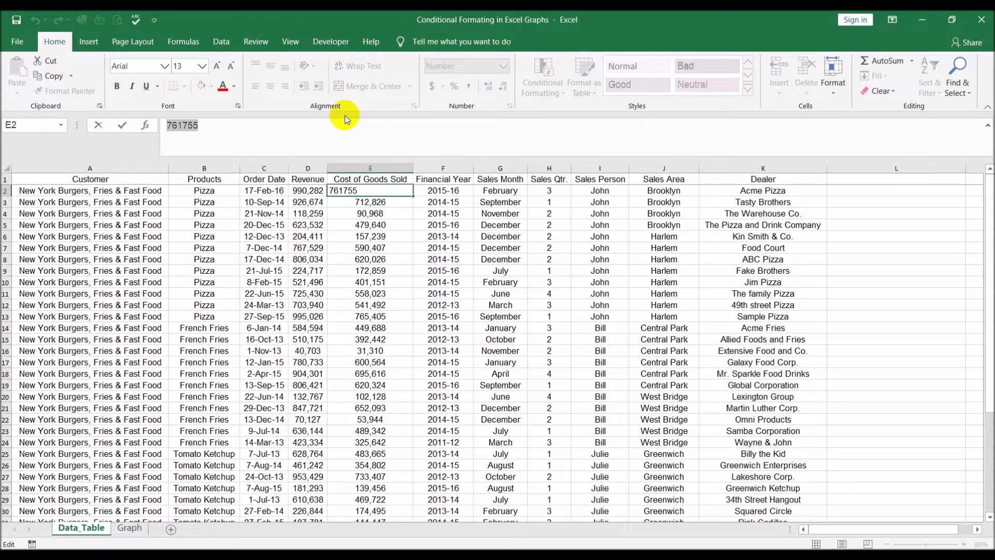
key("BackSpace")
type("=ra")
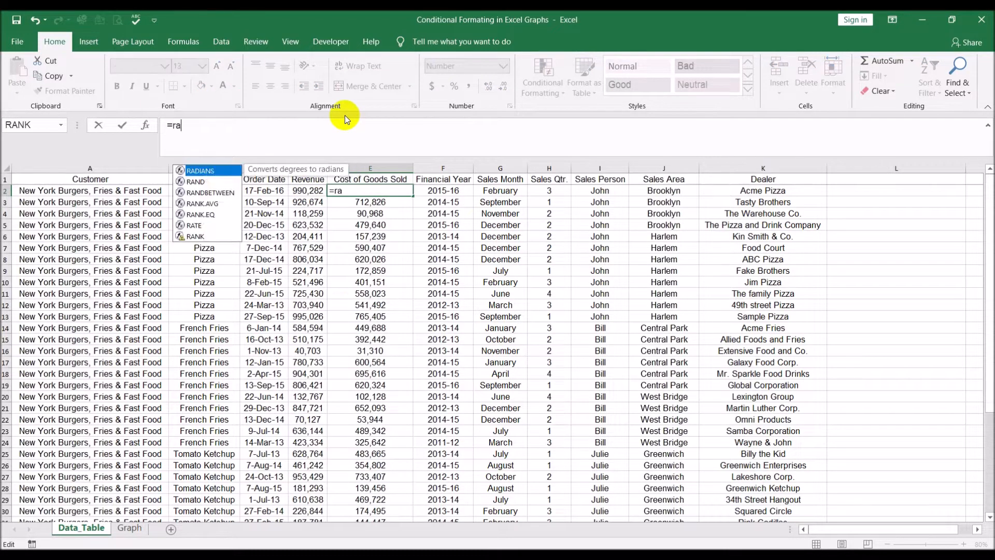
type("nd()")
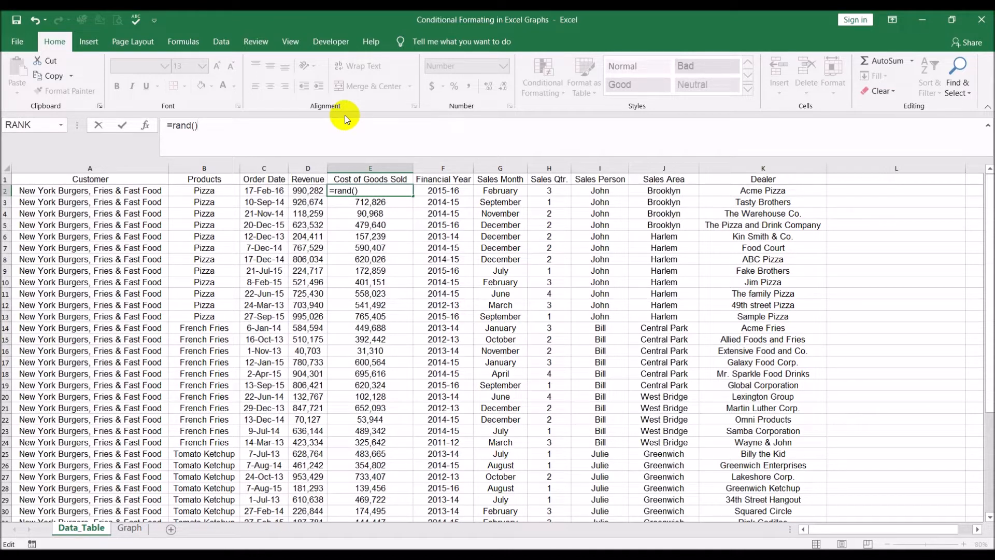
type("+1)")
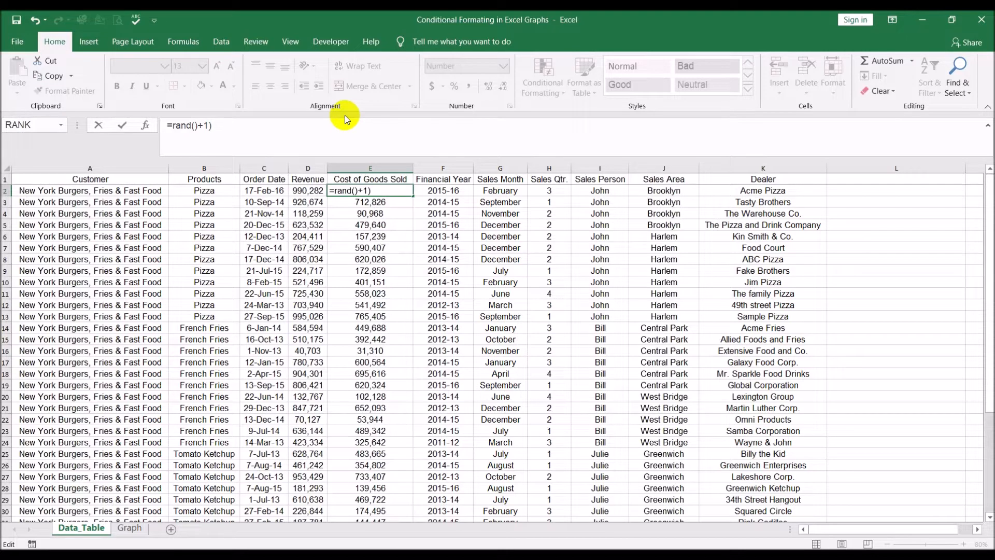
left_click(171, 125)
type("(")
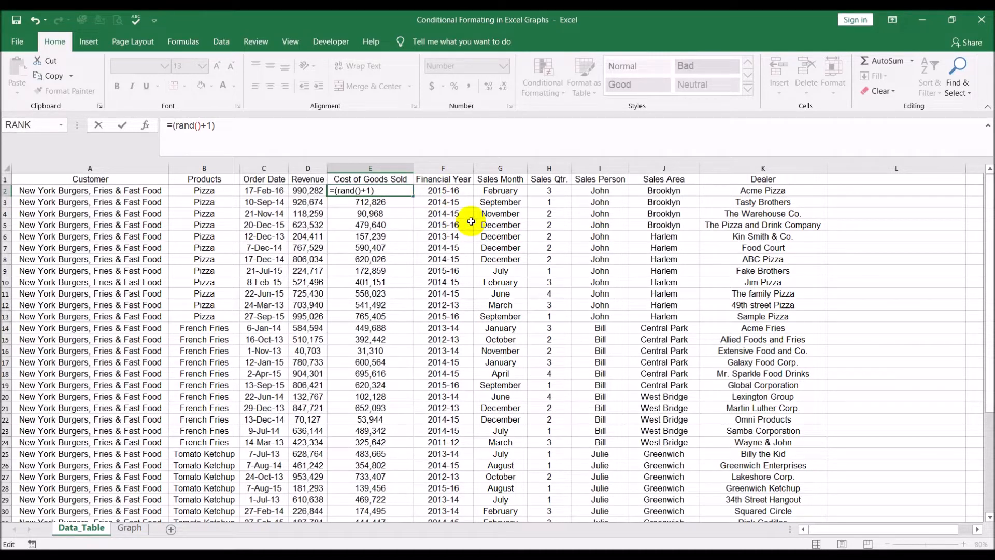
key("Escape")
- Replace the first Revenue value with a formula multiplying (RAND()+1) by the cost of goods sold in E2
left_click(311, 191)
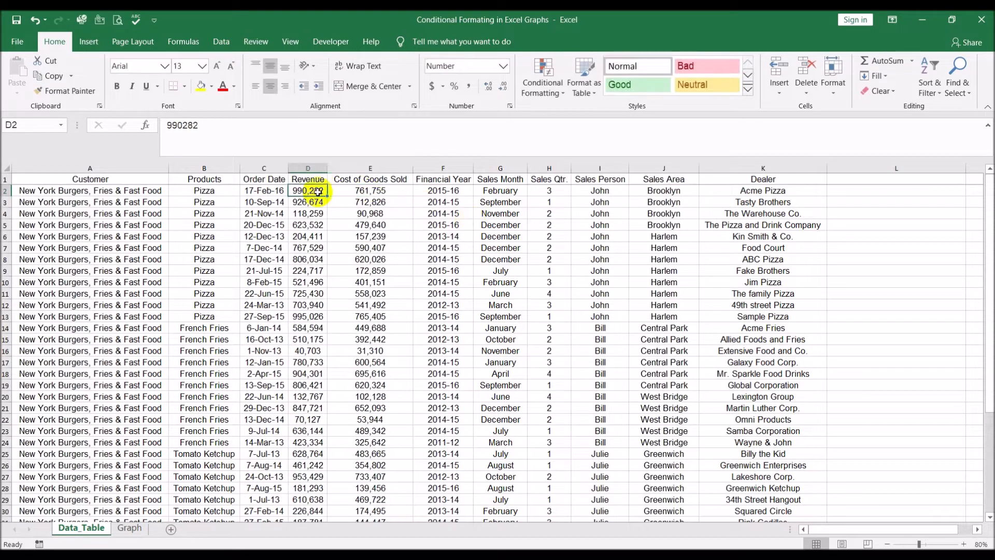
left_click_drag(273, 128, 77, 125)
key("BackSpace")
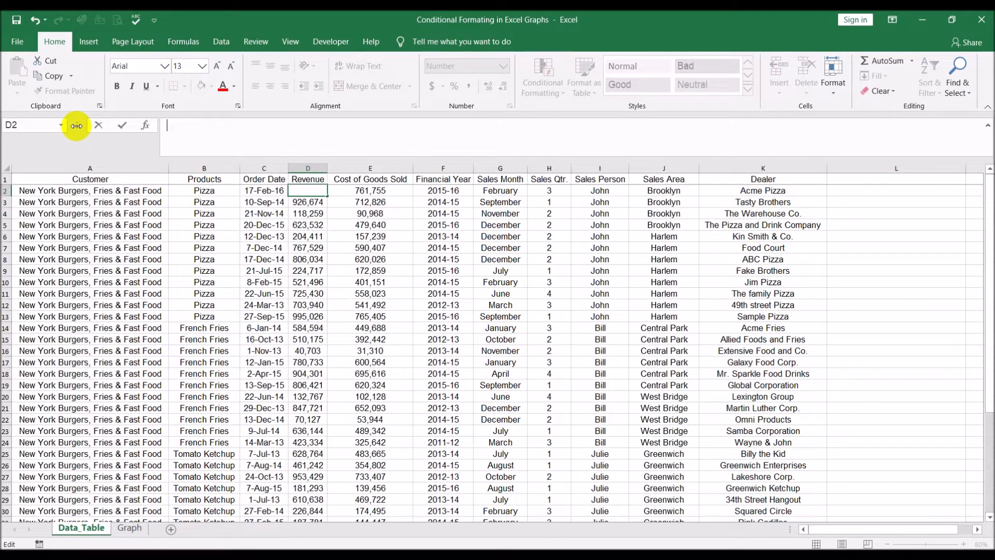
type("=rand()")
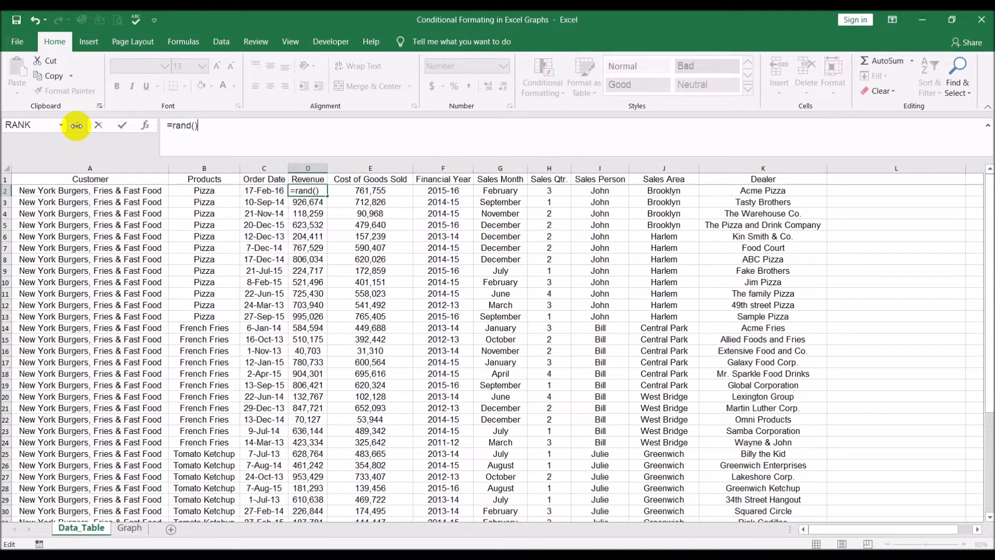
type("+1)")
left_click(171, 126)
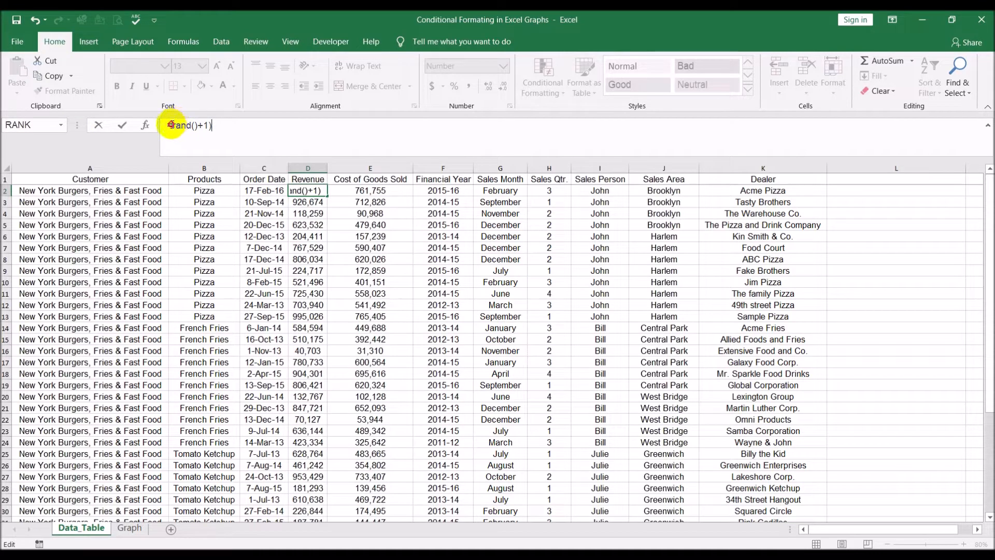
type("(")
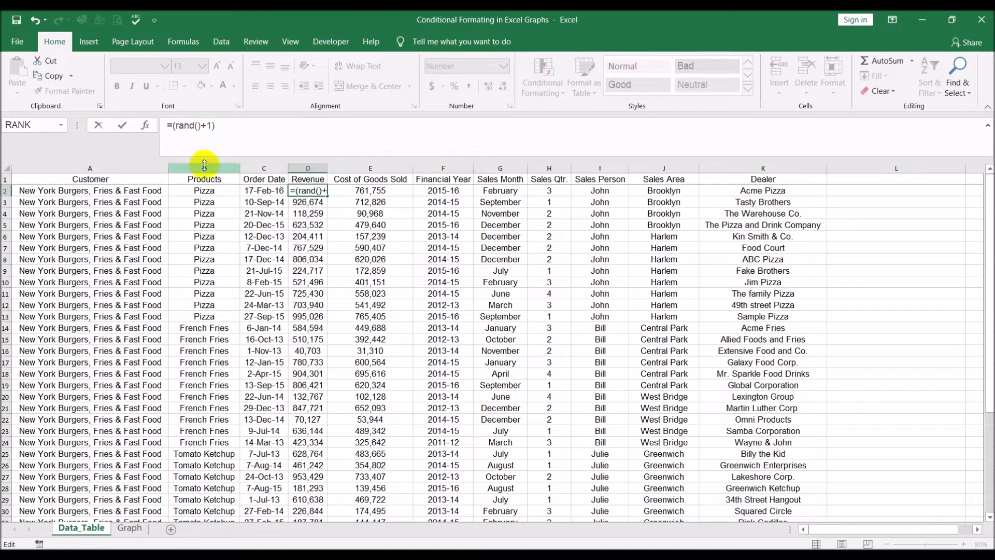
left_click(248, 127)
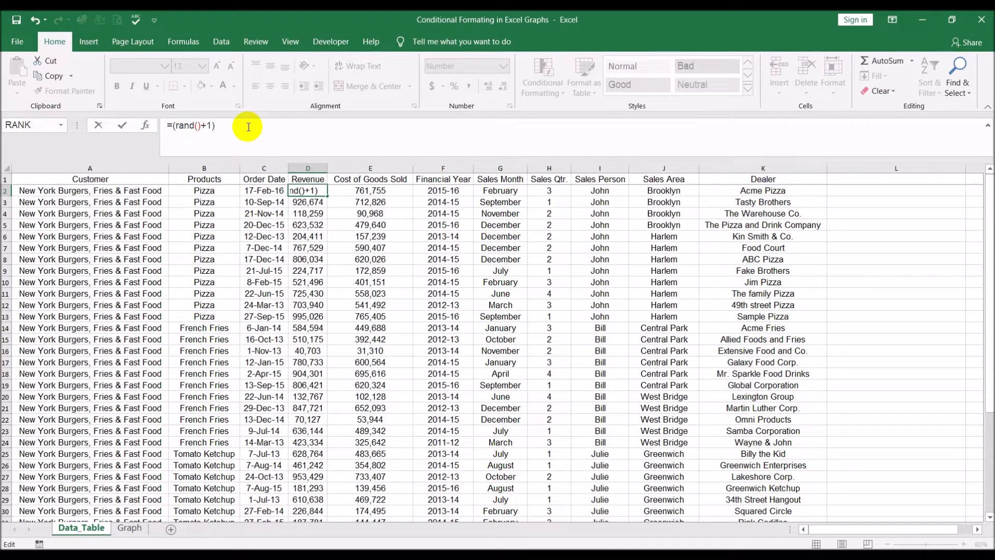
type("*")
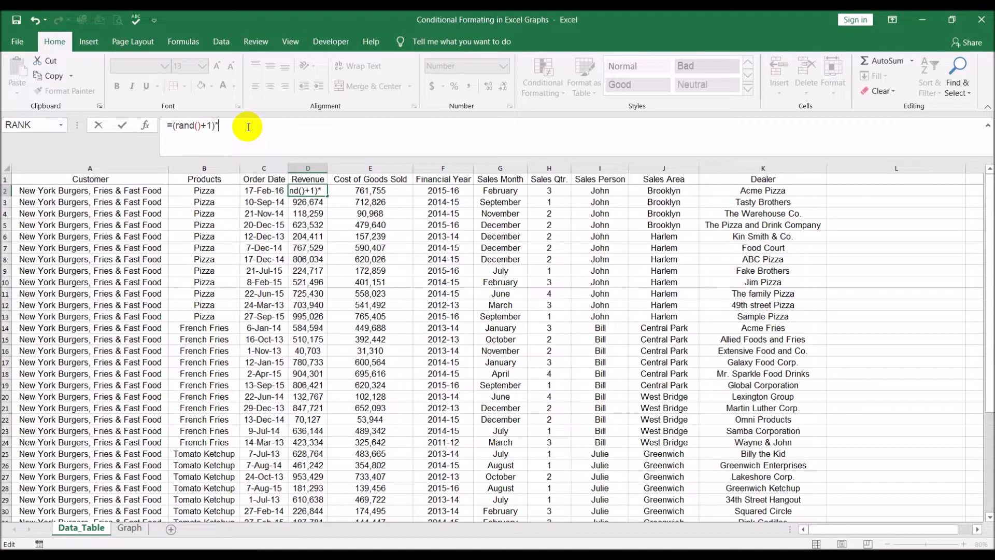
left_click(357, 193)
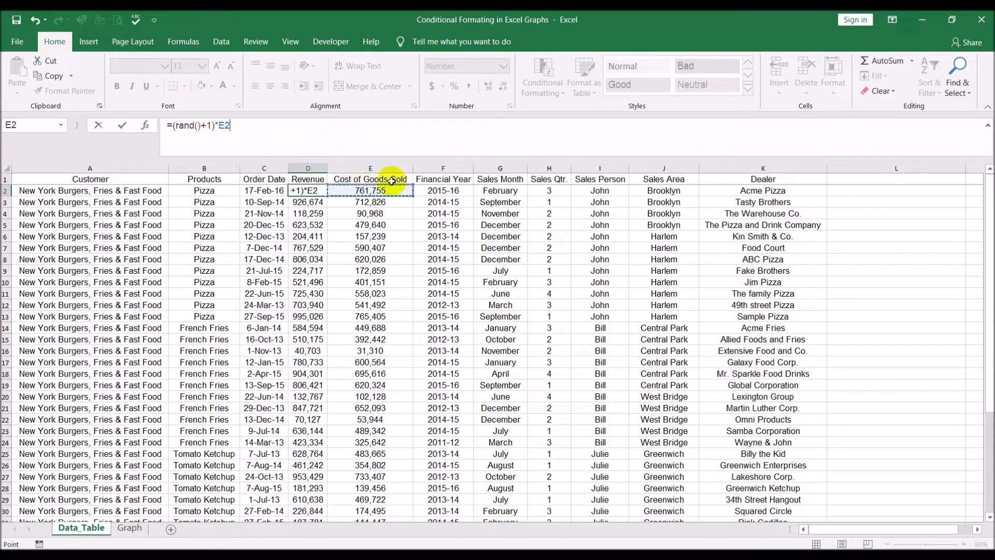
- Wrap the Revenue formula in ROUND with 0 decimal places and confirm it
left_click(170, 125)
type("round(")
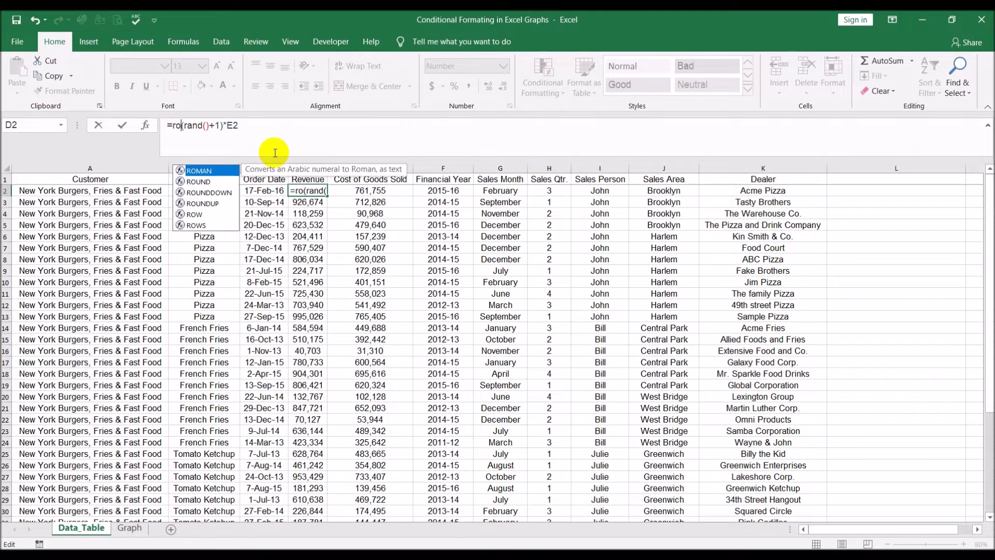
left_click(275, 124)
type(",0)")
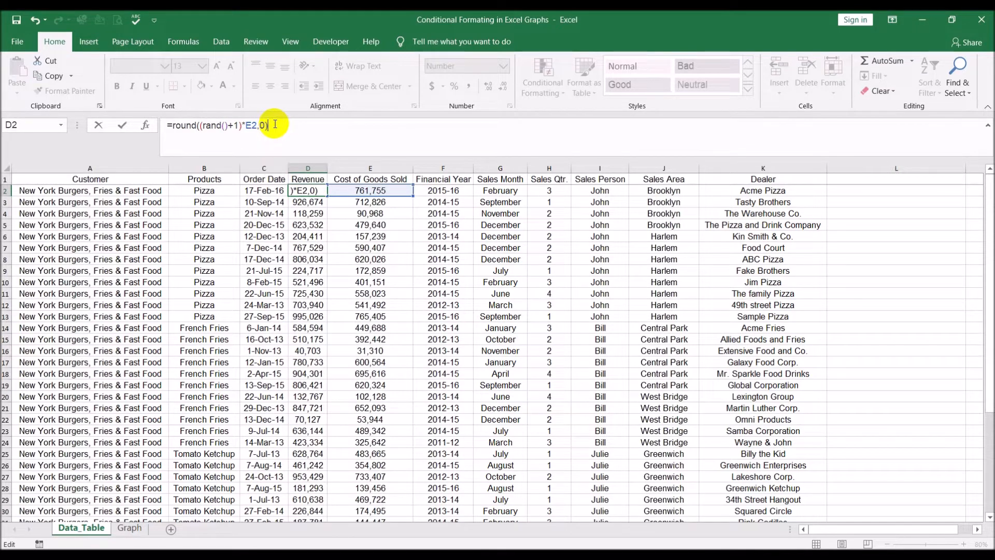
key("Return")
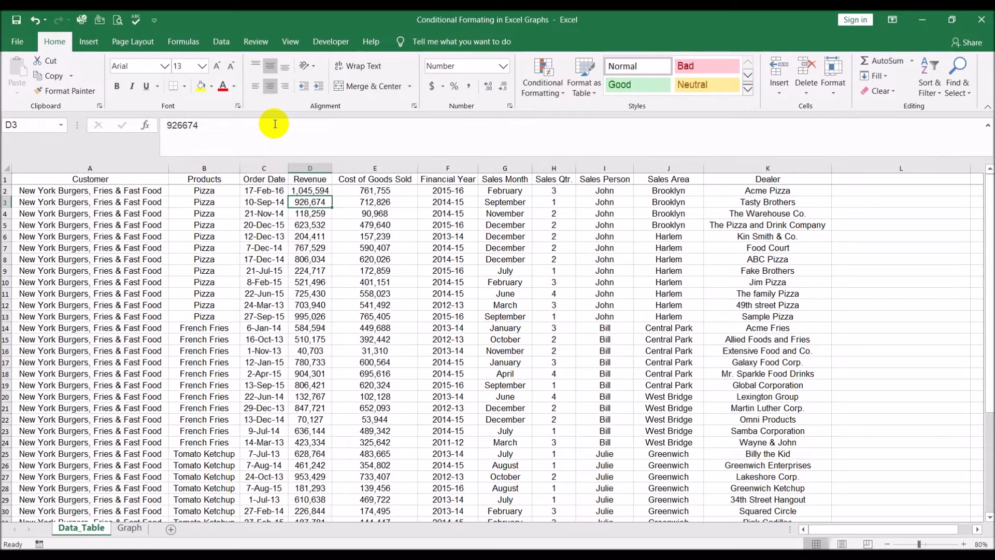
- Fill the Revenue formula down the whole Revenue column
left_click(321, 190)
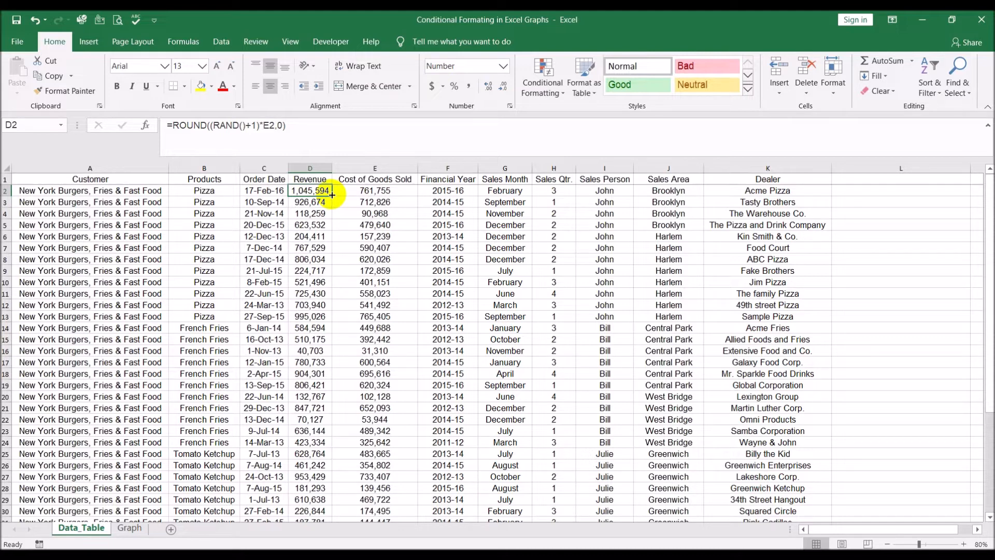
double_click(331, 195)
left_click(317, 222)
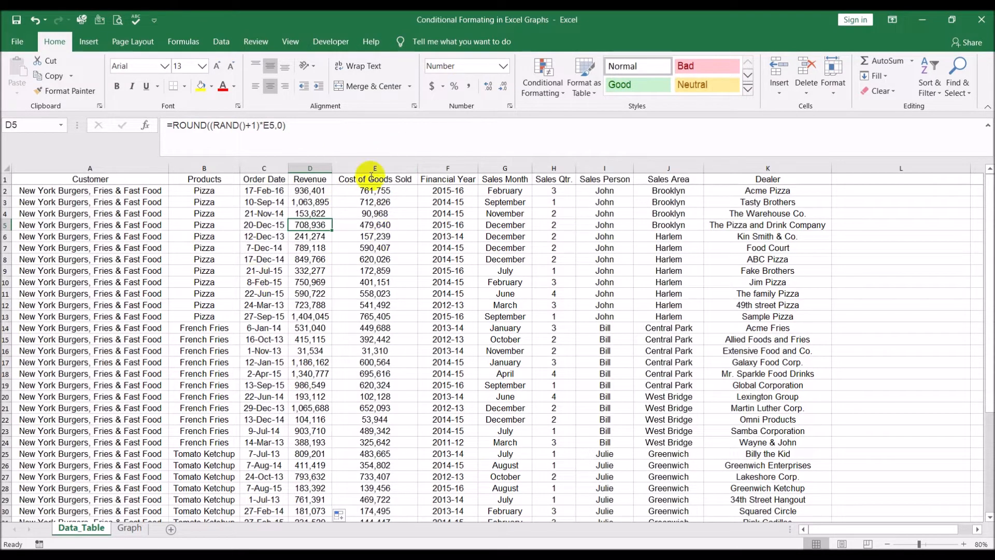
- Copy the Dealer column and paste it into column A of the Graph sheet
left_click(758, 167)
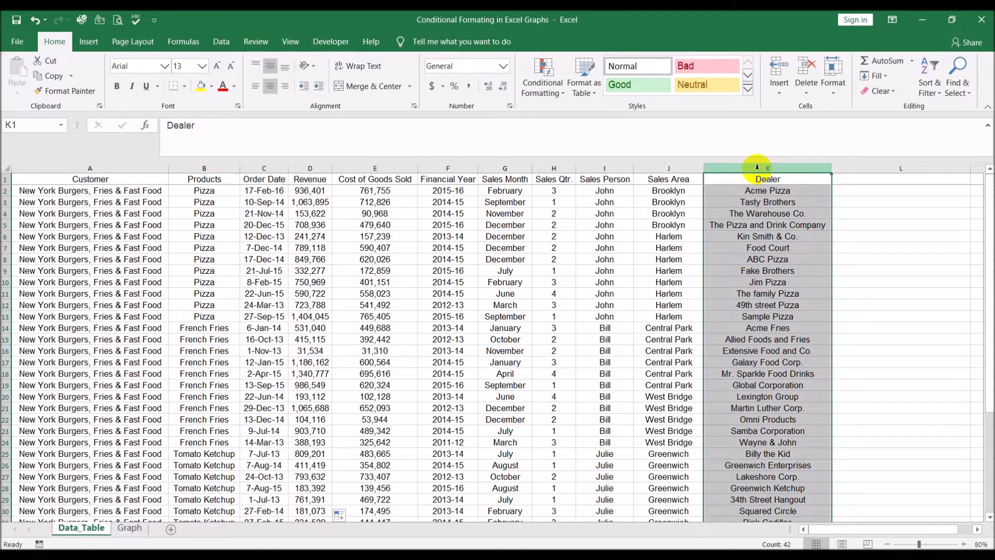
key("ctrl+c")
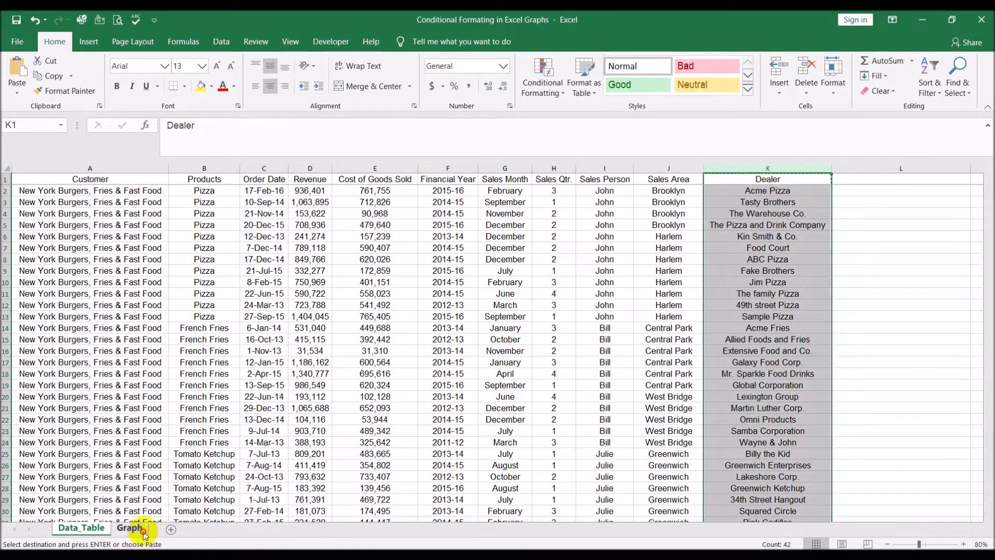
left_click(143, 533)
left_click(31, 178)
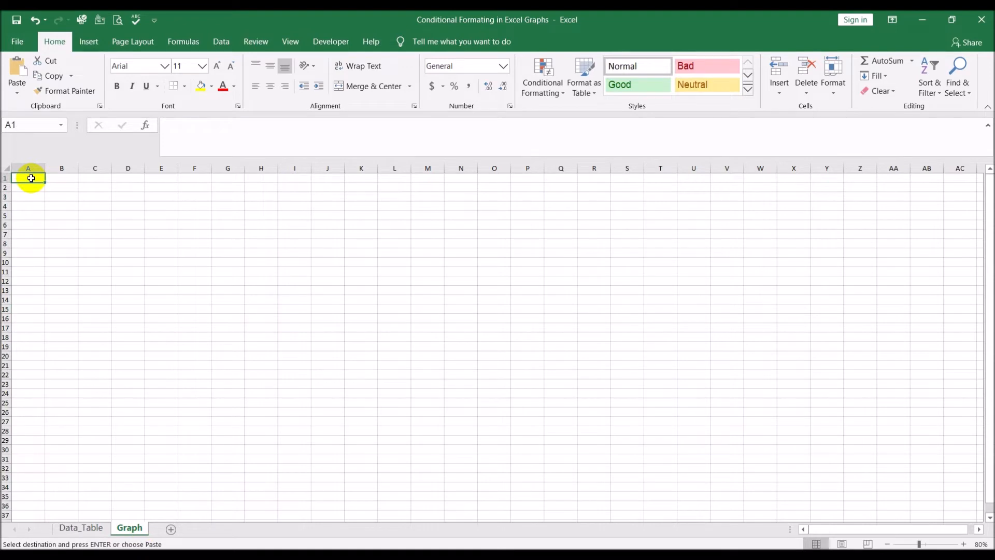
key("ctrl+v")
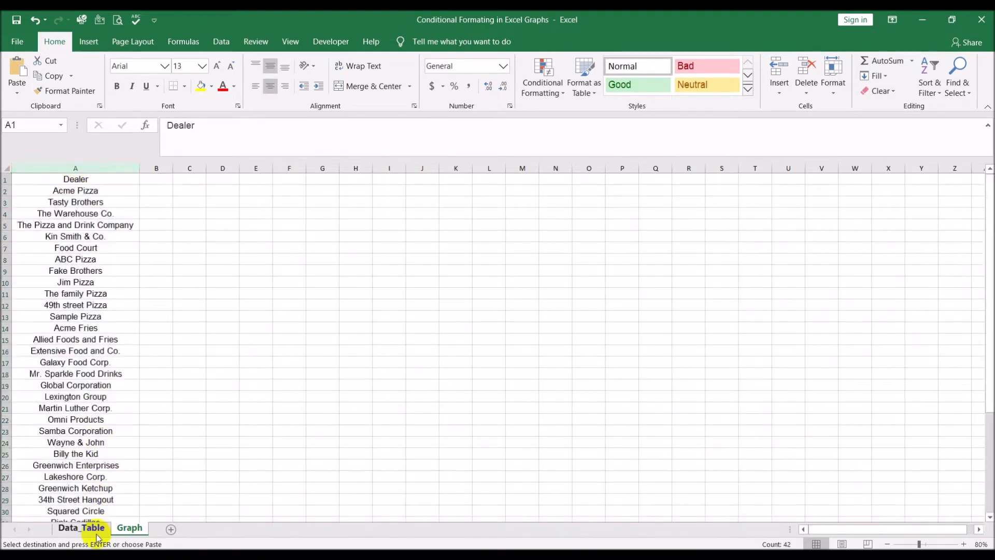
- Copy the Revenue column and paste it into column B of the Graph sheet
left_click(96, 532)
left_click(319, 168)
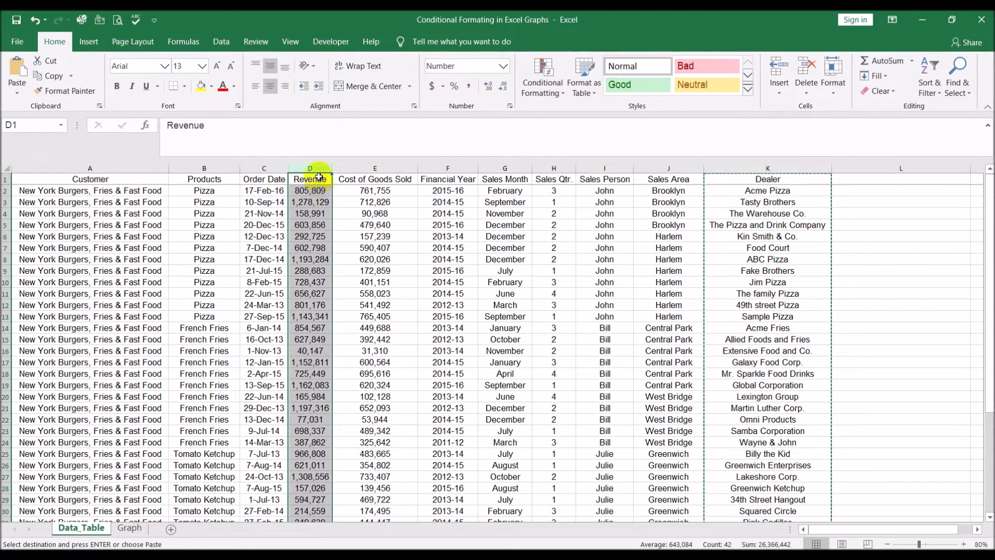
left_click(130, 528)
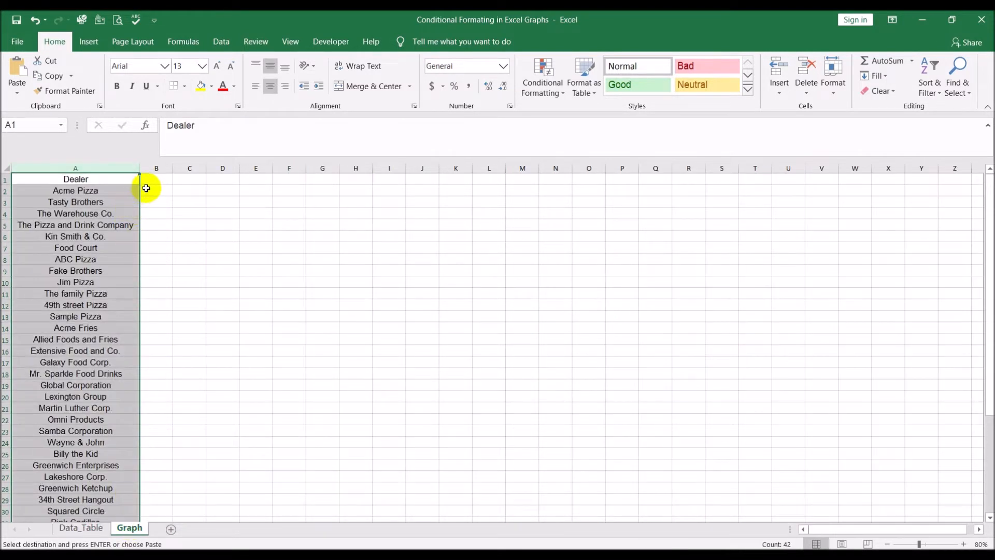
left_click(158, 181)
key("ctrl+v")
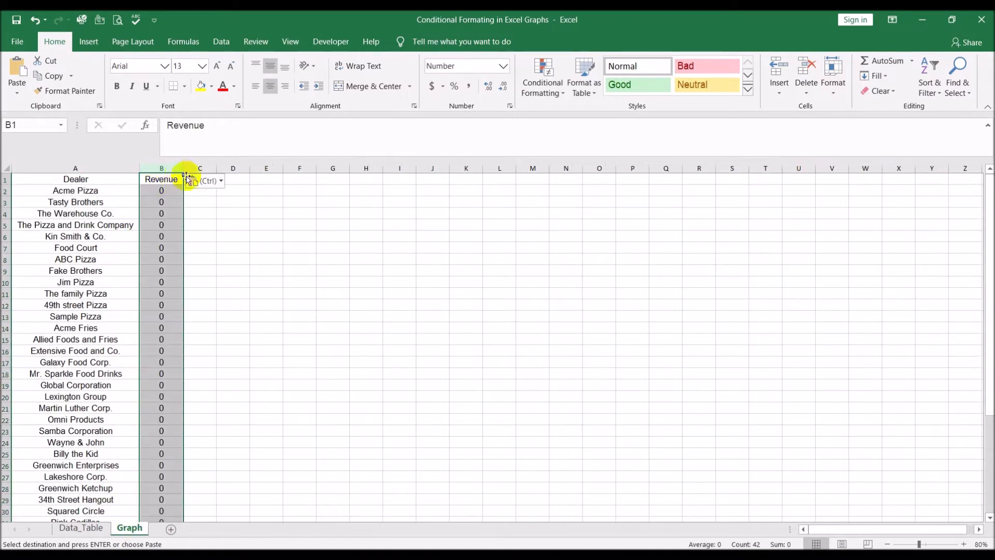
- Link the Graph sheet's first Revenue cell to Data_Table!D2 and fill that formula down the Revenue column
left_click(174, 189)
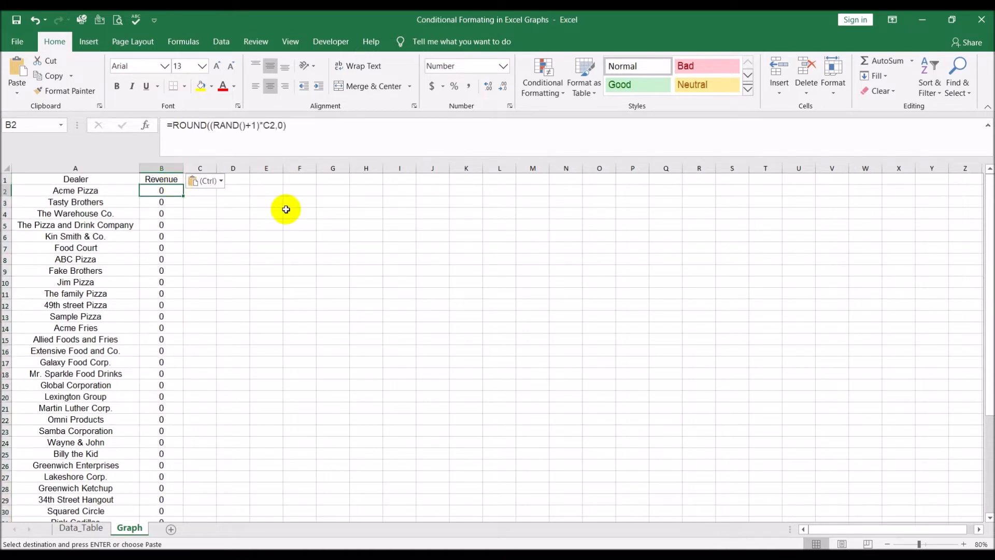
type("=")
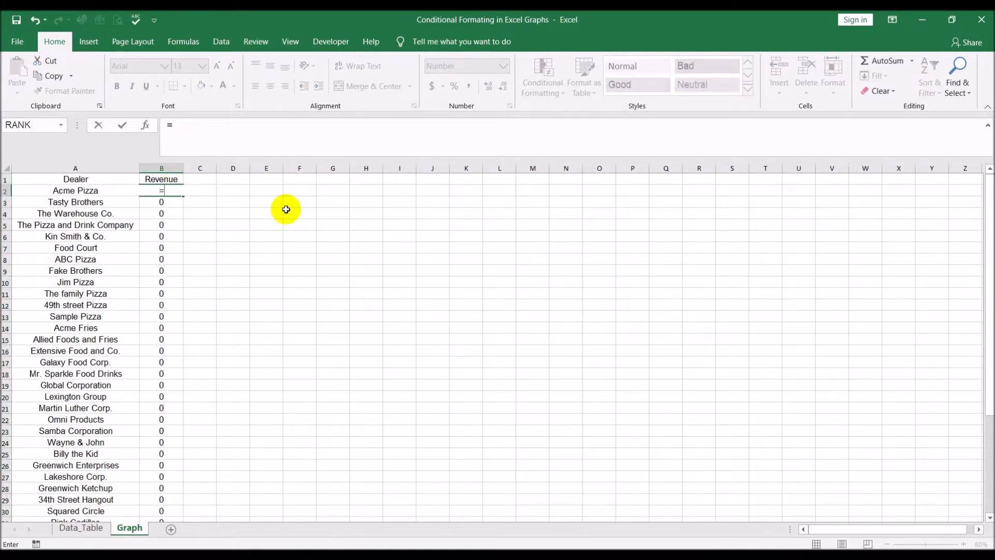
left_click(91, 526)
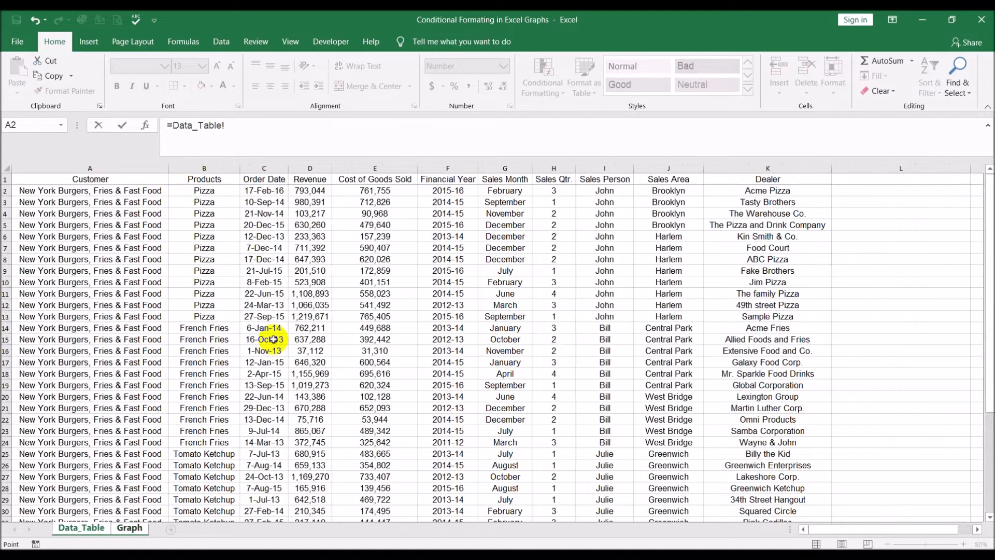
left_click(313, 192)
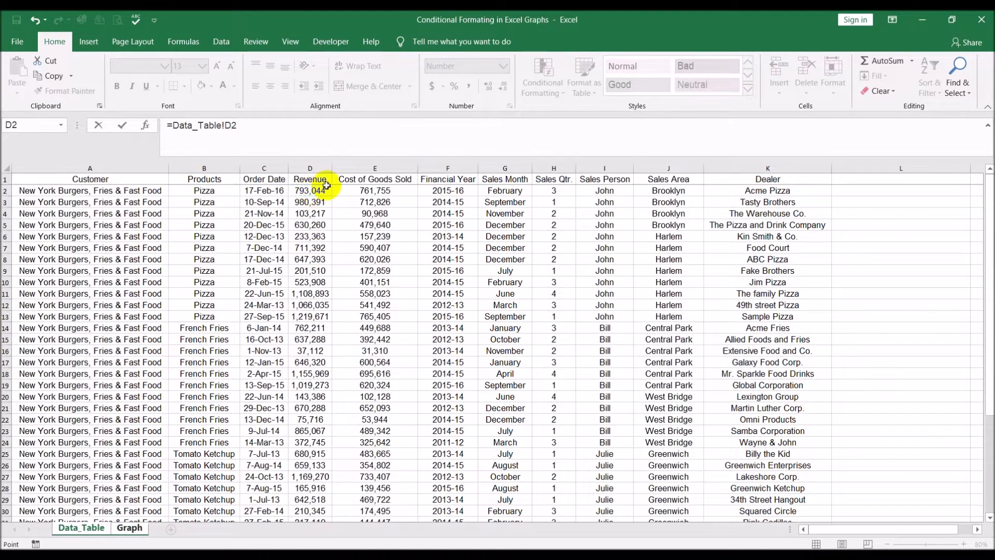
key("Return")
left_click(180, 192)
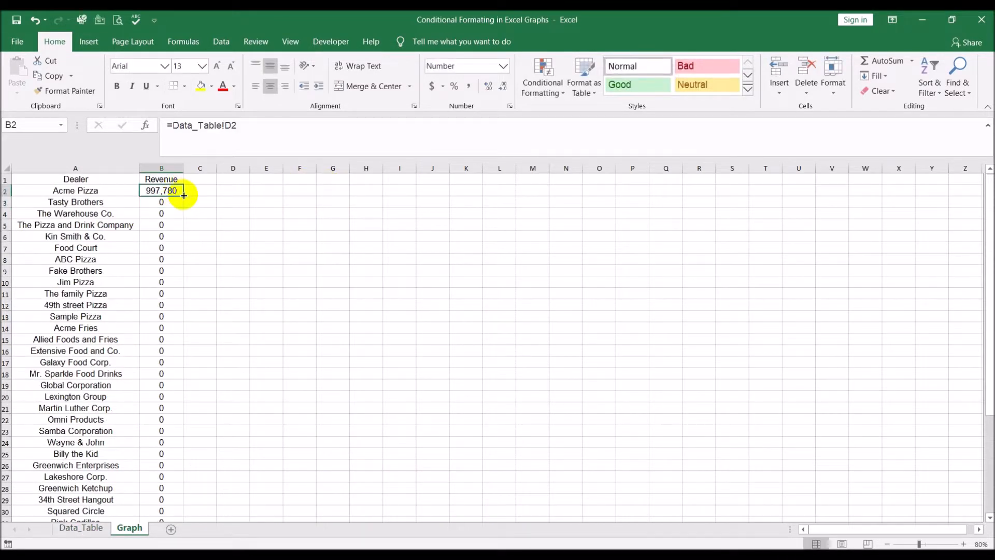
double_click(184, 196)
- Freeze panes at cell B2 so the header row and Dealer column stay visible while scrolling
left_click(338, 248)
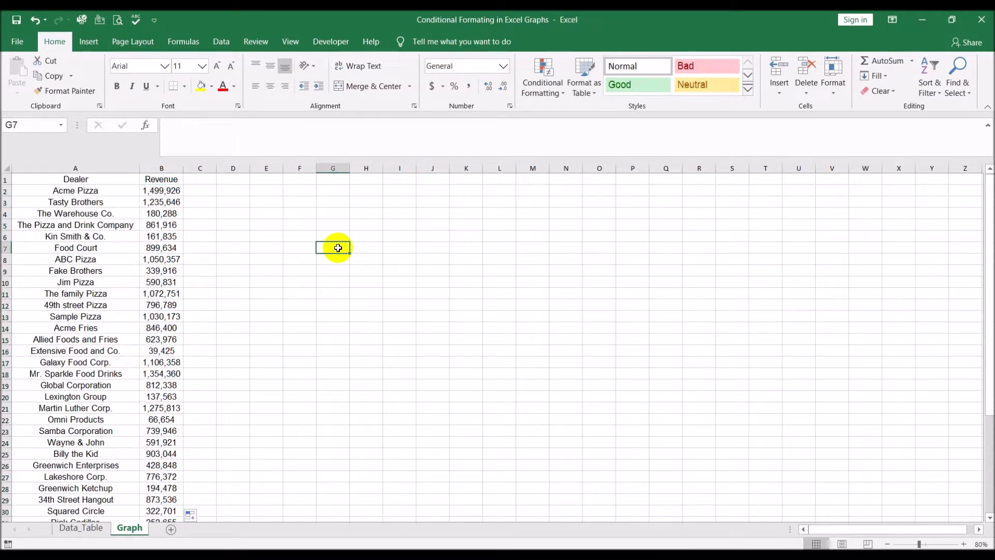
left_click(96, 183)
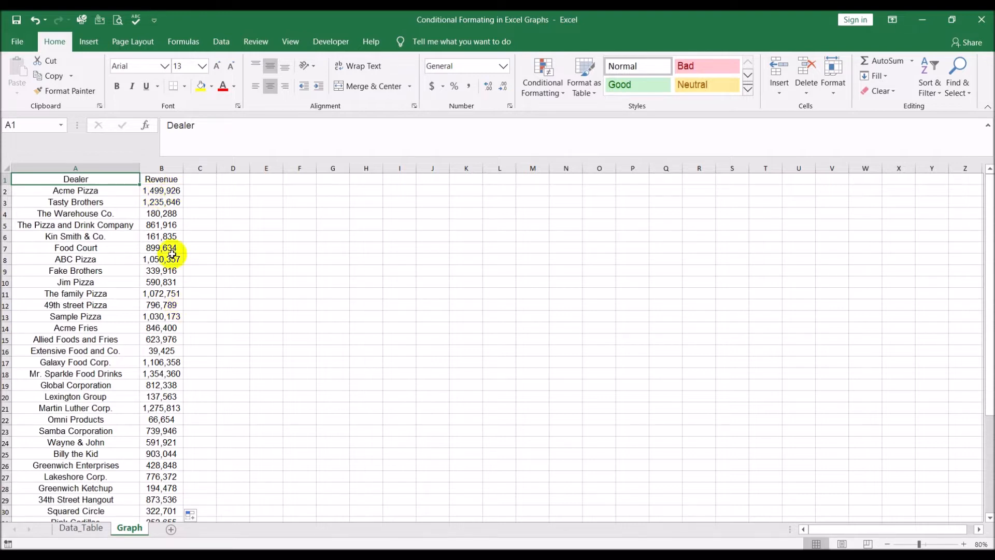
left_click(153, 192)
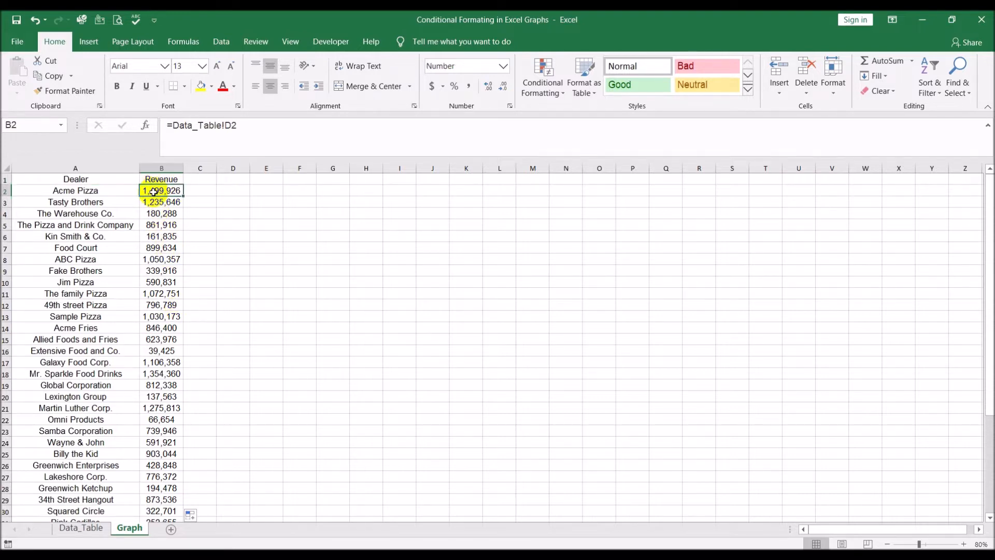
left_click(296, 44)
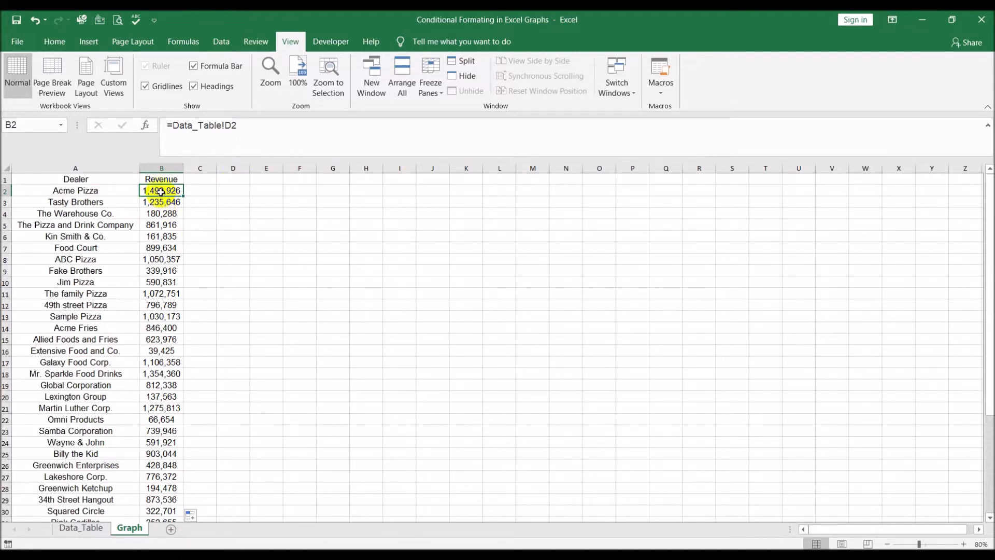
left_click(442, 94)
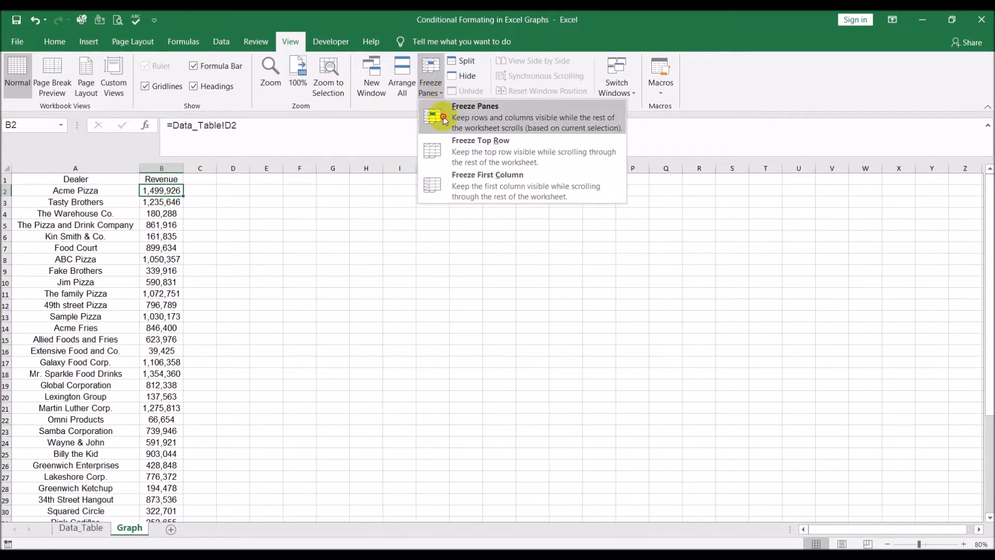
left_click(444, 118)
left_click(307, 275)
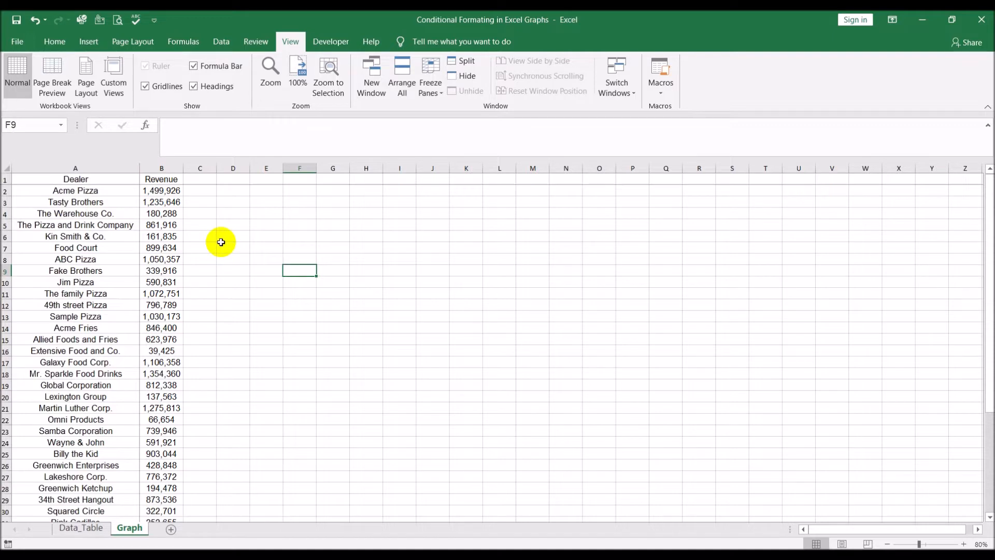
scroll(220, 242, "down", 6)
scroll(221, 242, "up", 6)
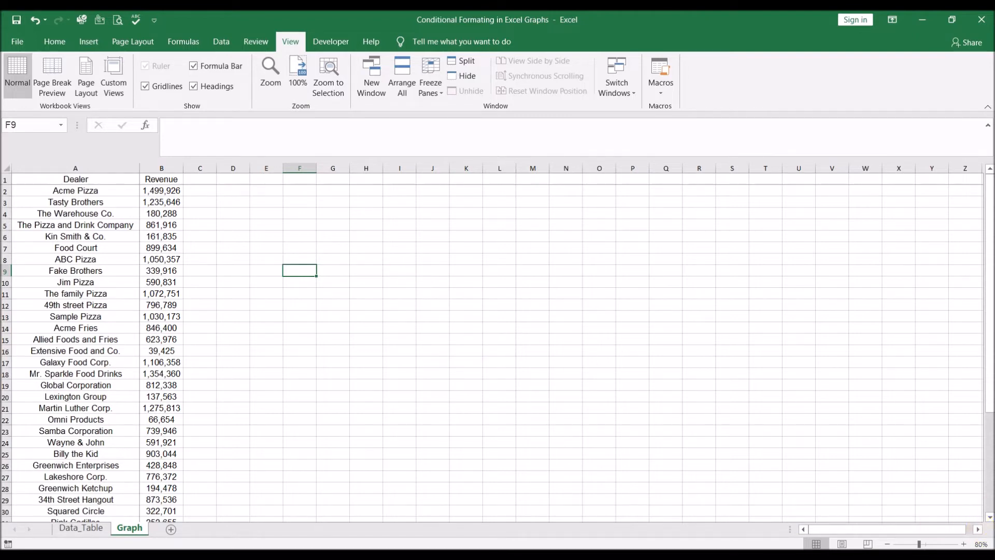
left_click(978, 529)
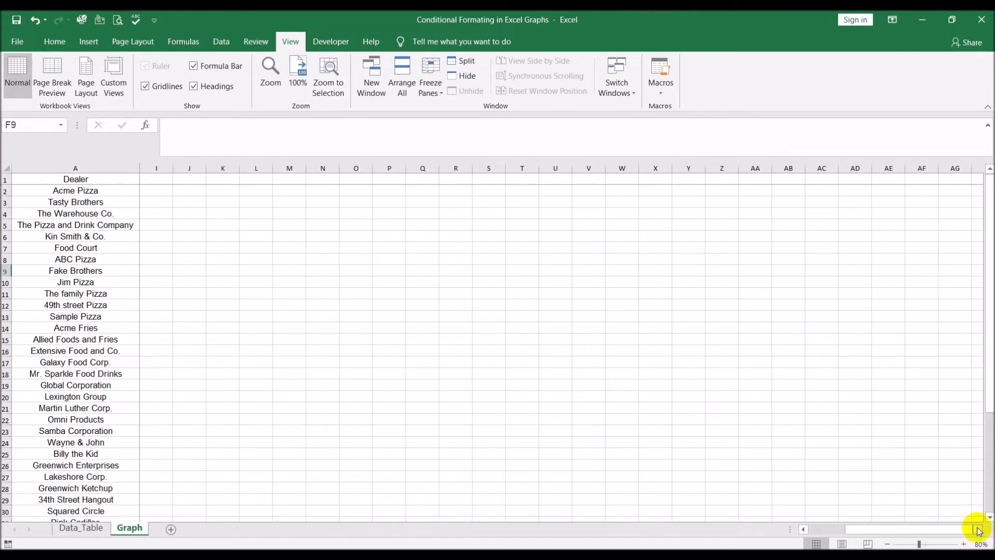
left_click_drag(940, 529, 818, 532)
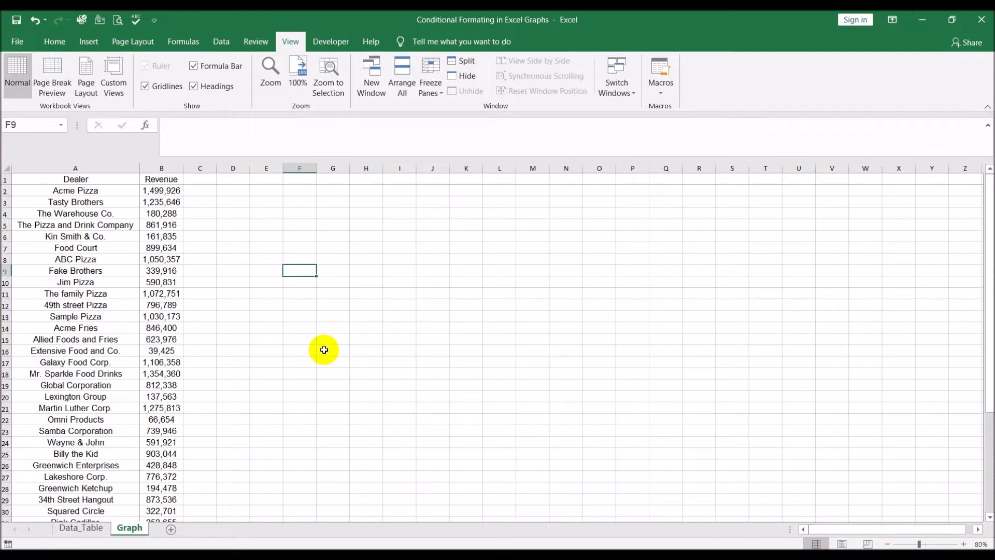
- Select the Dealer and Revenue data and insert a 2-D clustered column chart
left_click(108, 181)
key("ctrl+shift+Right")
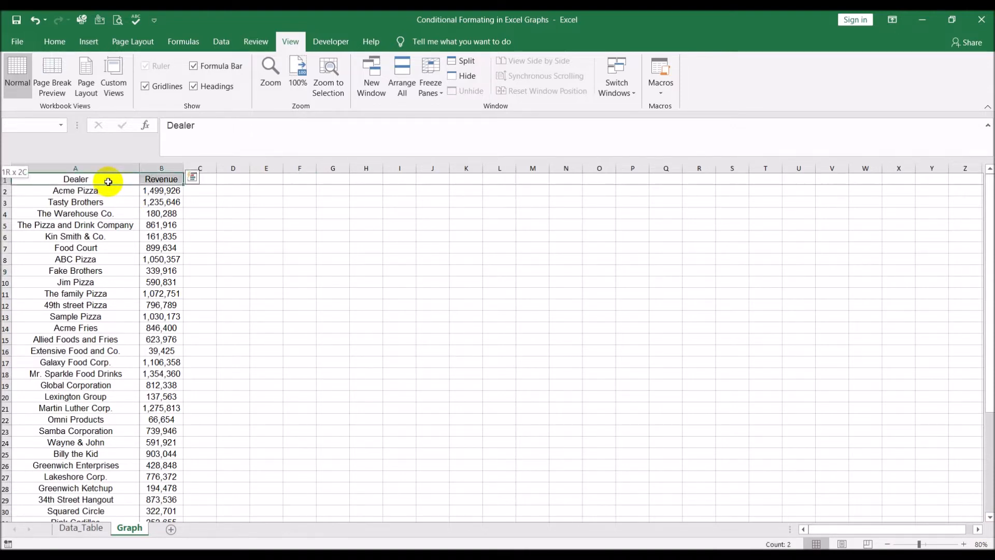
key("ctrl+shift+Down")
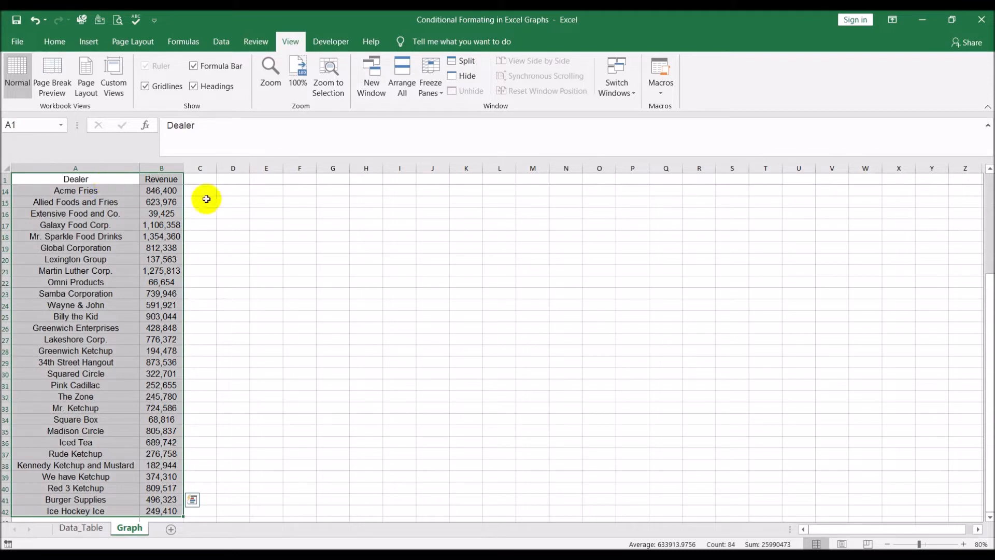
scroll(231, 202, "up", 4)
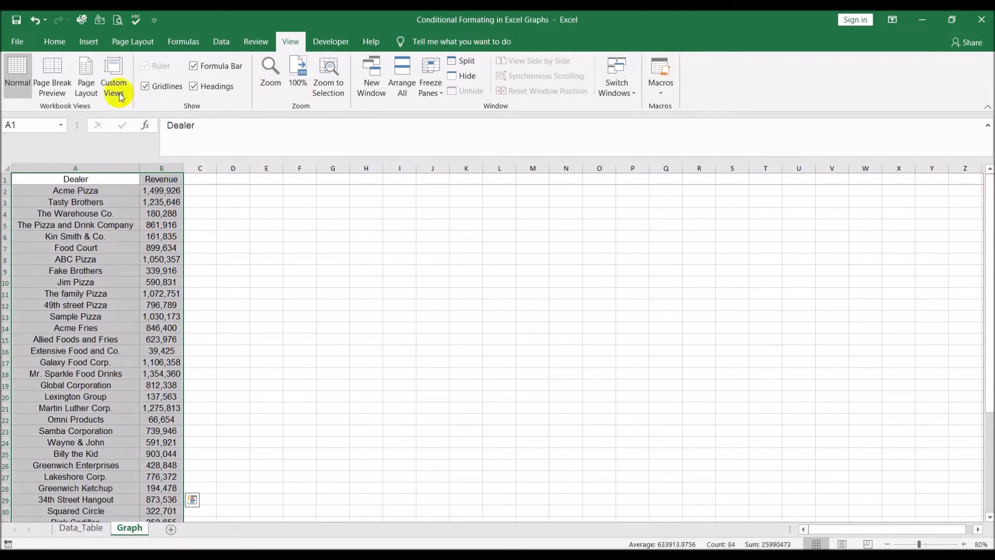
left_click(90, 45)
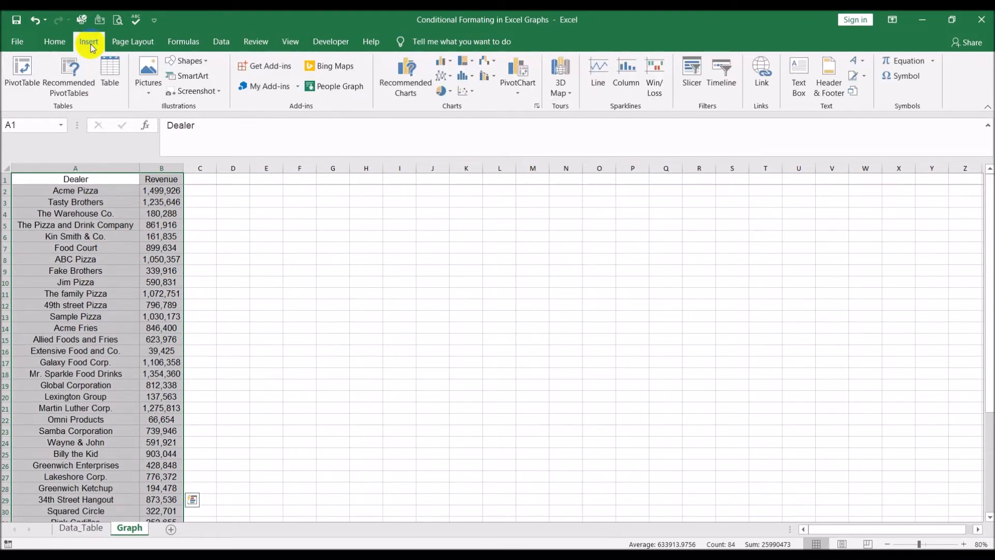
left_click(445, 61)
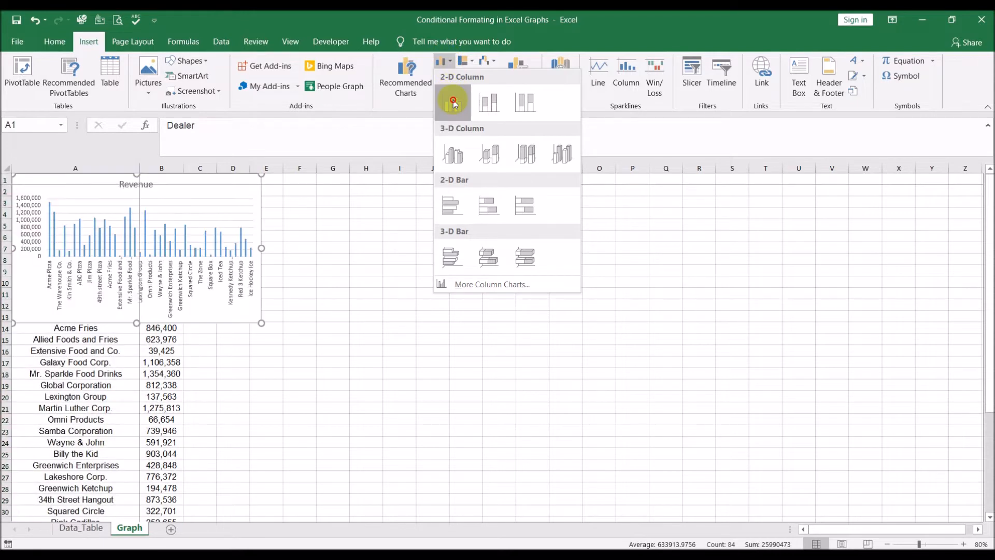
left_click(453, 102)
- Move the chart beside the data and enlarge it to span about columns E to Z and rows 2 to 29
left_click_drag(189, 189, 433, 206)
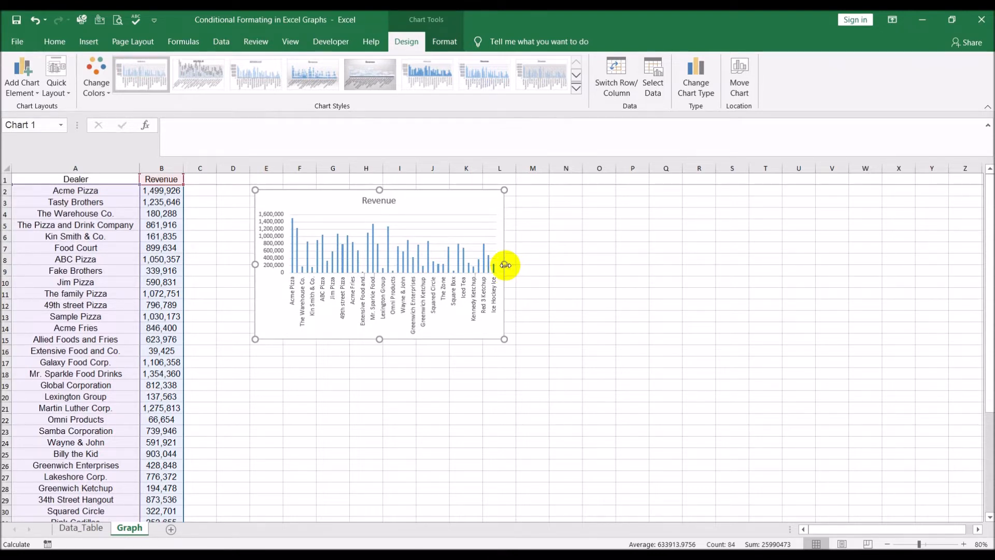
left_click(505, 265)
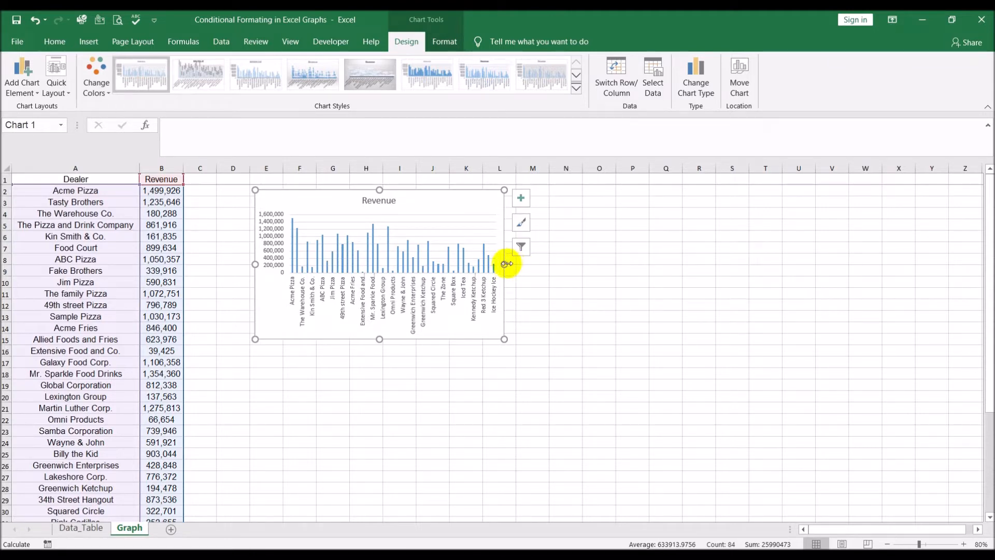
left_click_drag(504, 263, 966, 254)
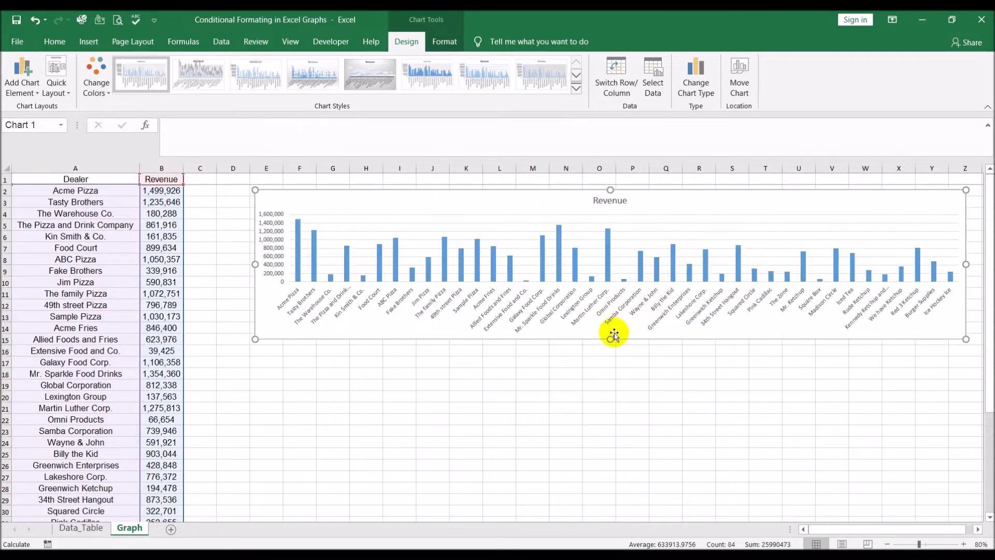
left_click_drag(612, 339, 591, 509)
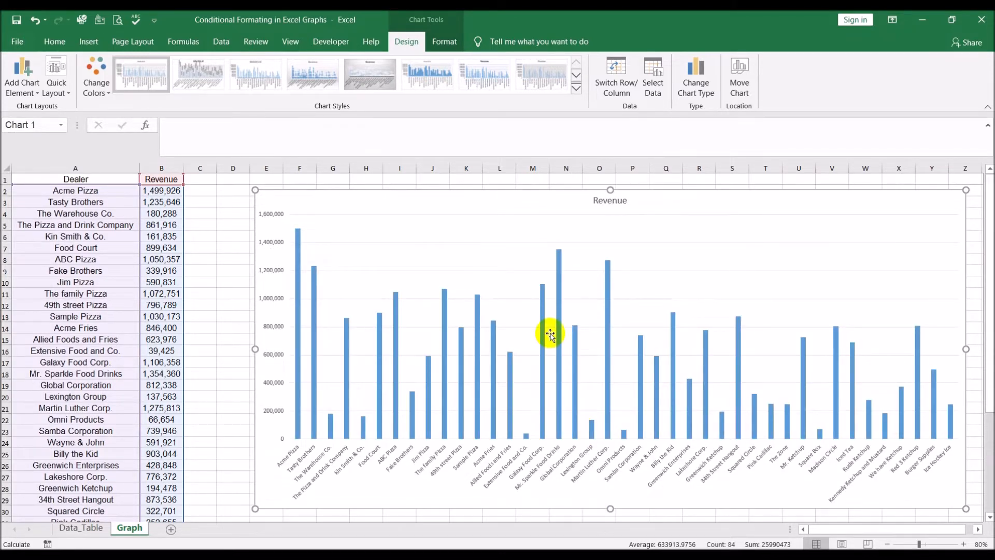
- Give the Revenue data series a solid Blue fill
mouse_move(575, 349)
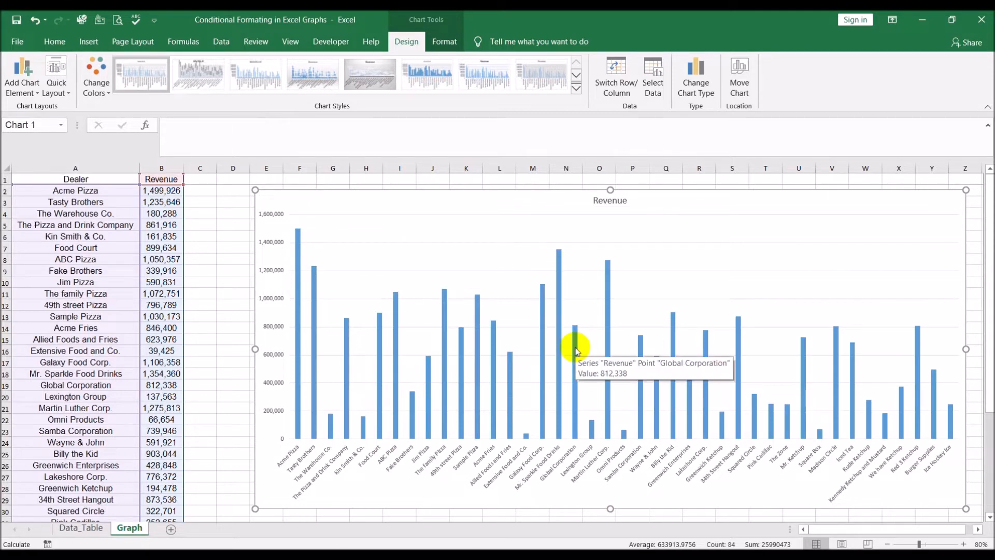
mouse_move(558, 326)
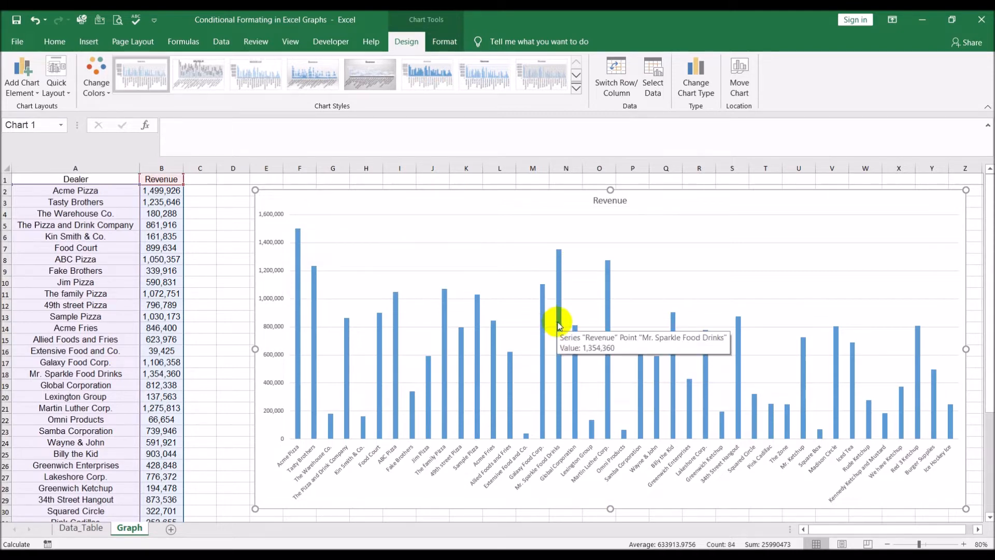
left_click(560, 326)
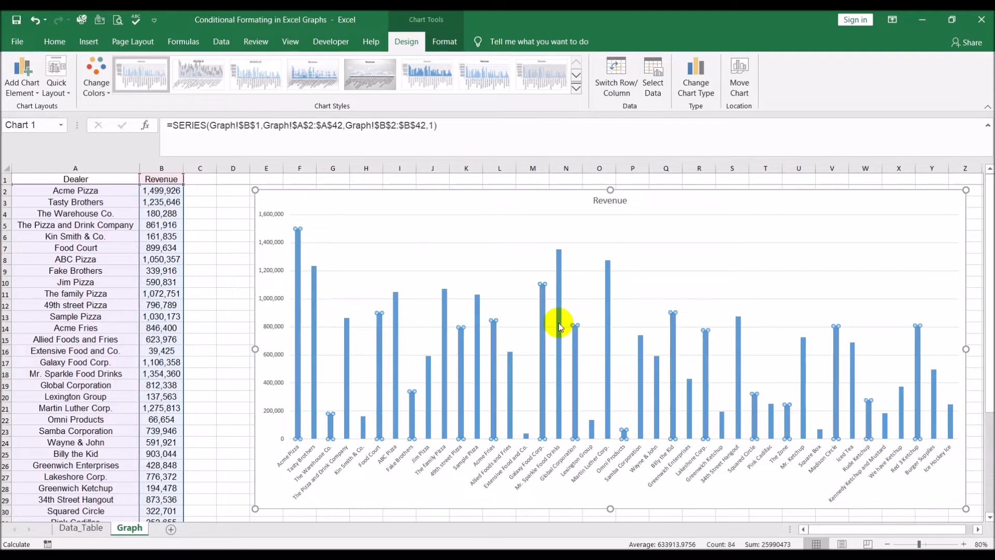
right_click(560, 327)
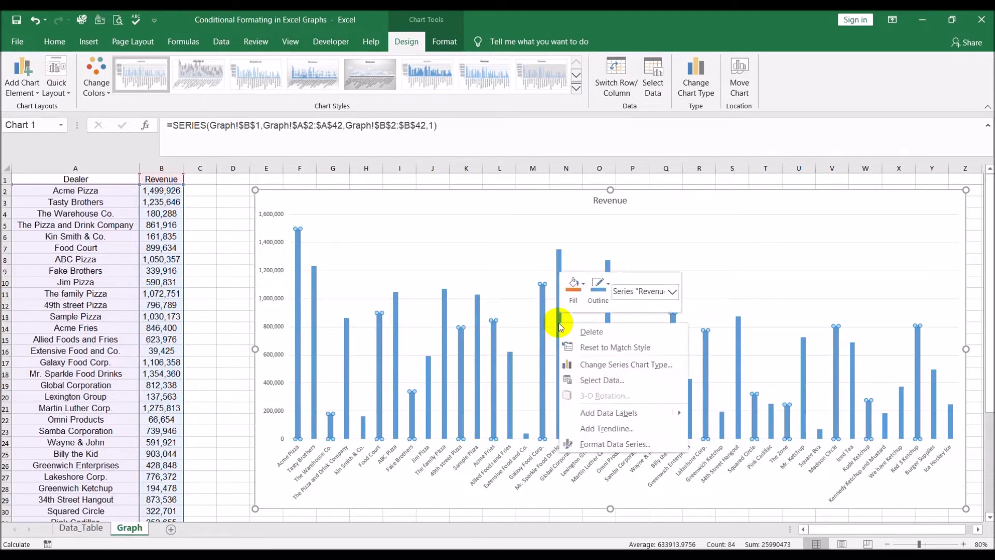
left_click(594, 444)
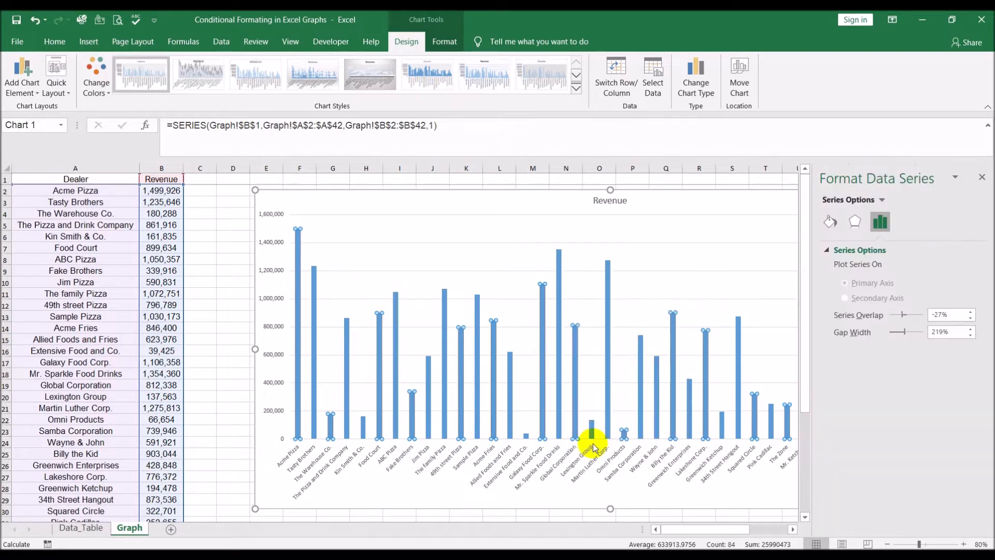
left_click(828, 224)
left_click(829, 249)
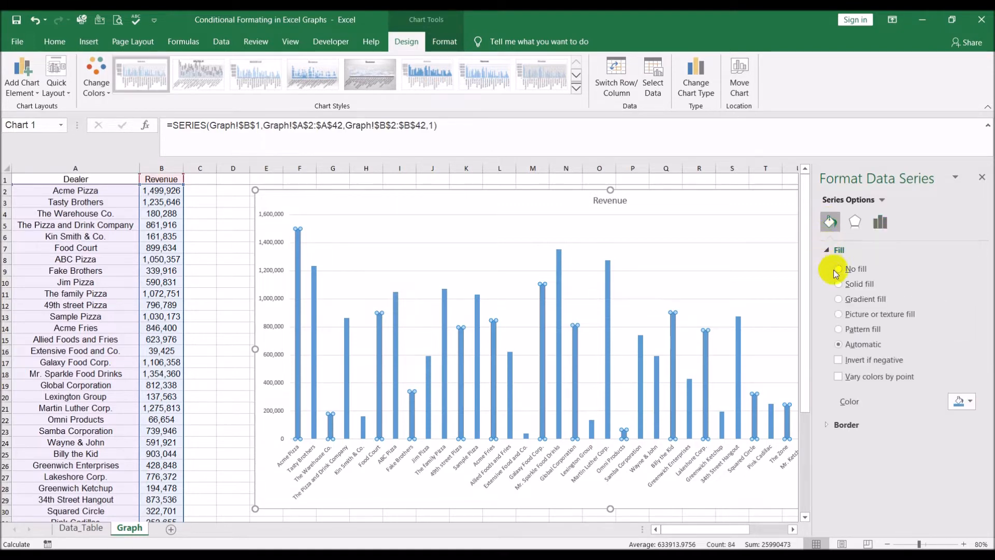
left_click(839, 284)
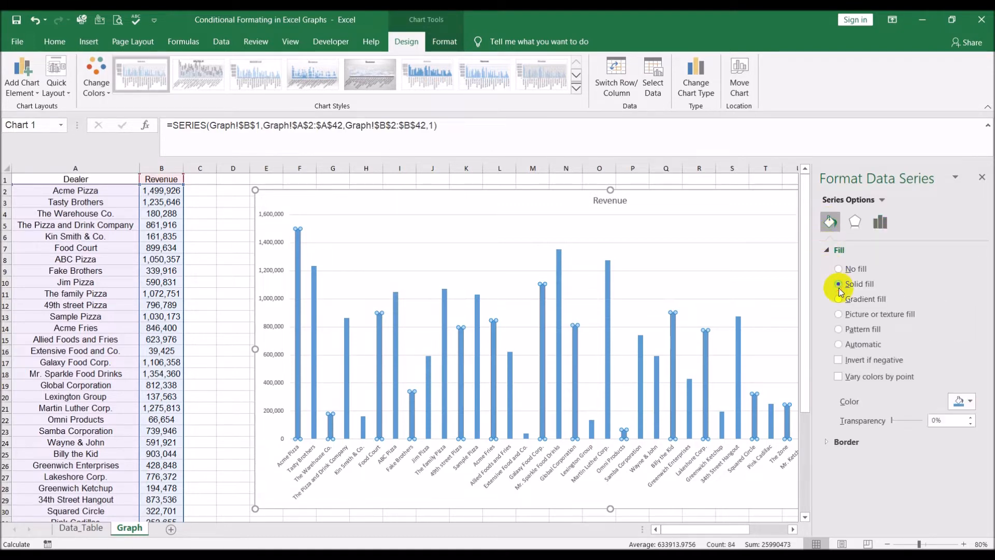
left_click(965, 401)
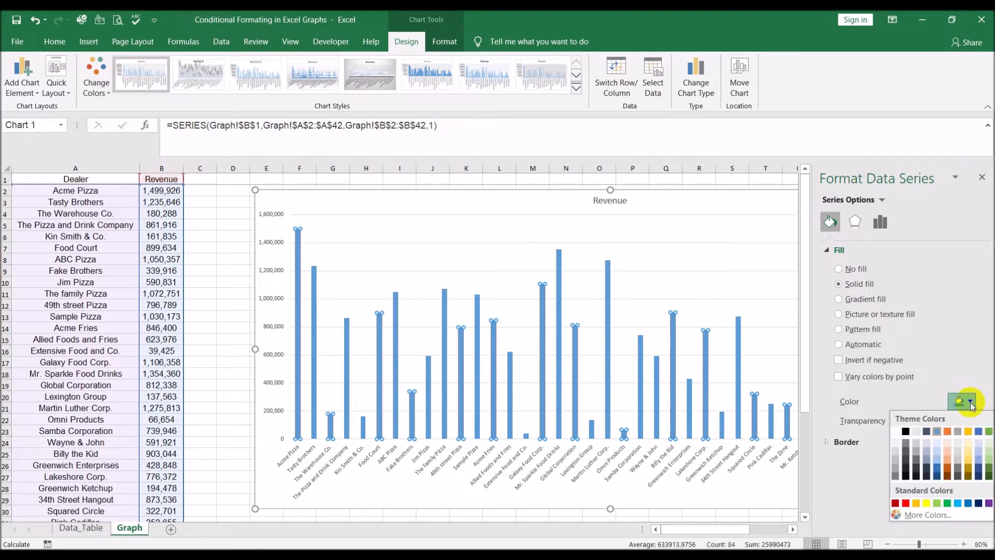
left_click(967, 503)
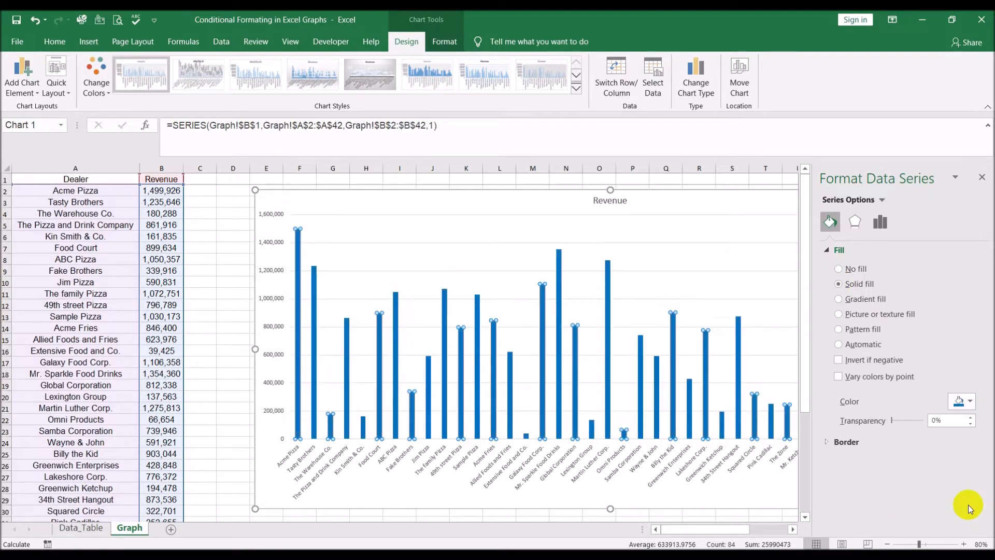
- Remove the border line from the Revenue series and close the formatting pane
left_click(826, 443)
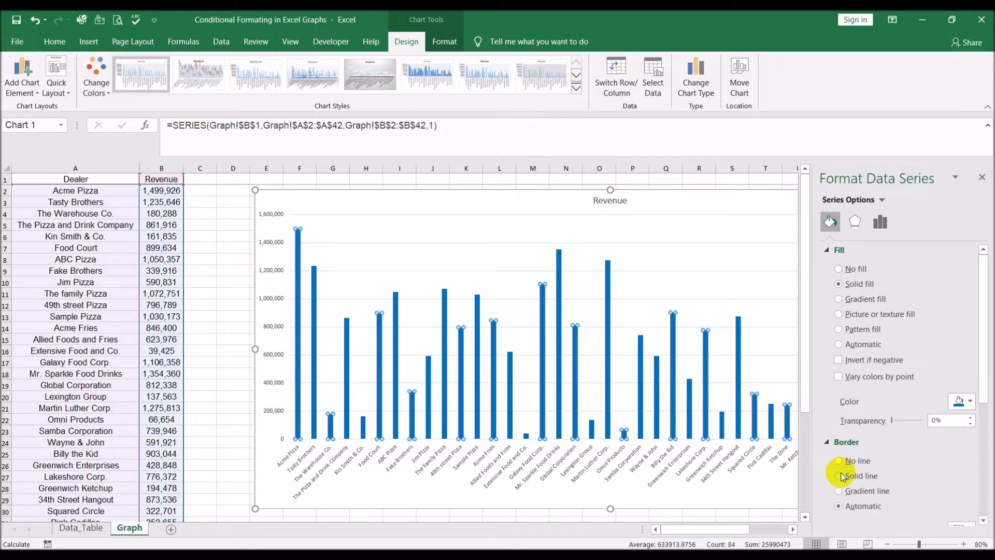
left_click(839, 461)
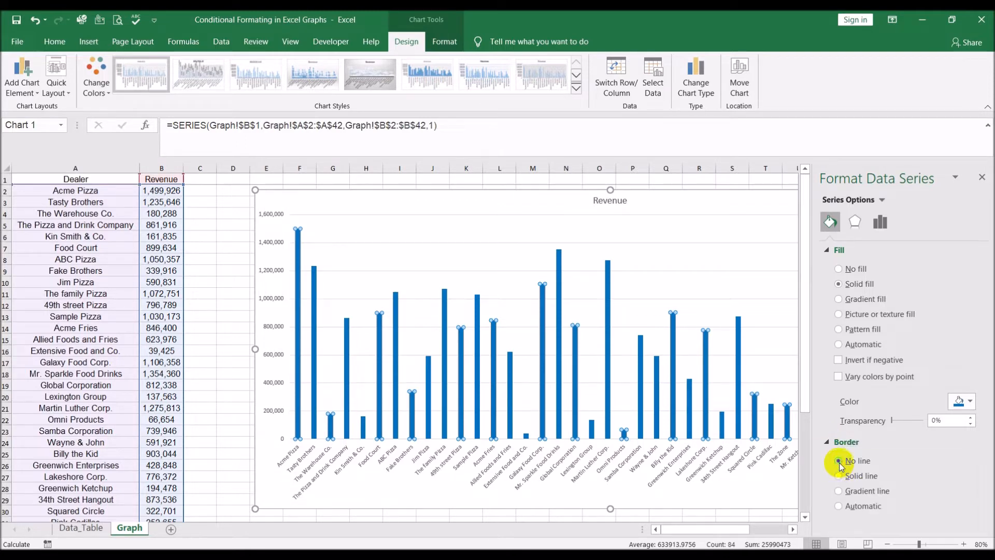
left_click(982, 178)
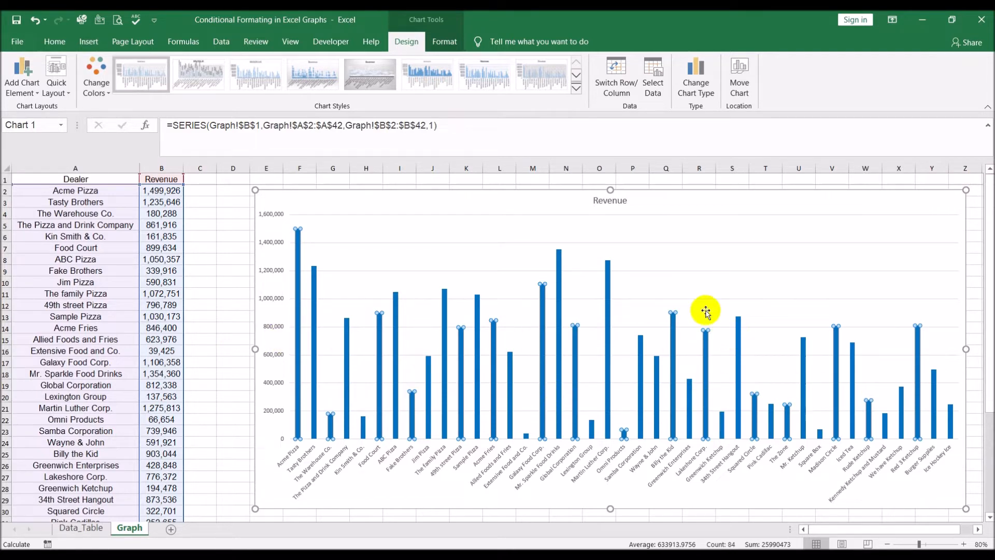
- Give the chart area a solid black border line 2 pt wide
left_click(377, 198)
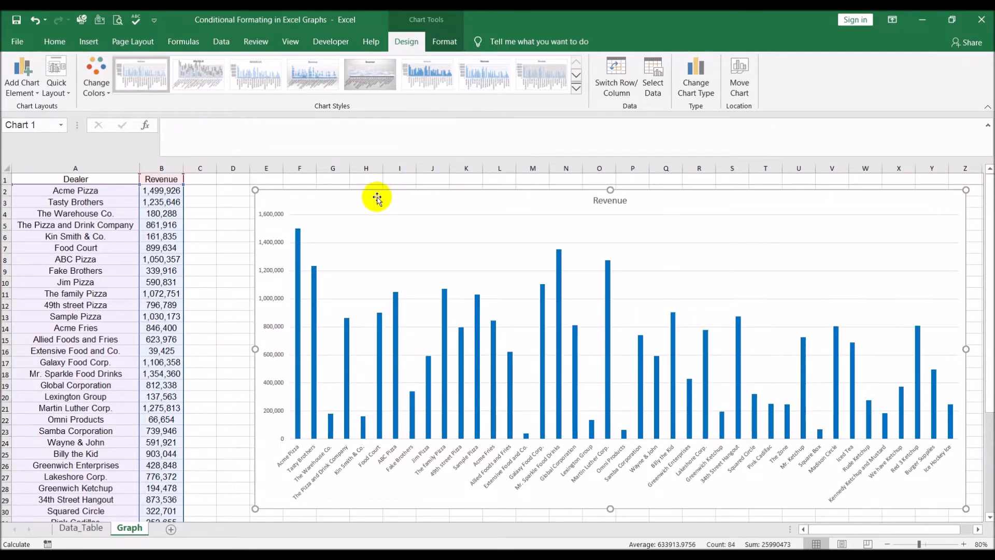
right_click(301, 200)
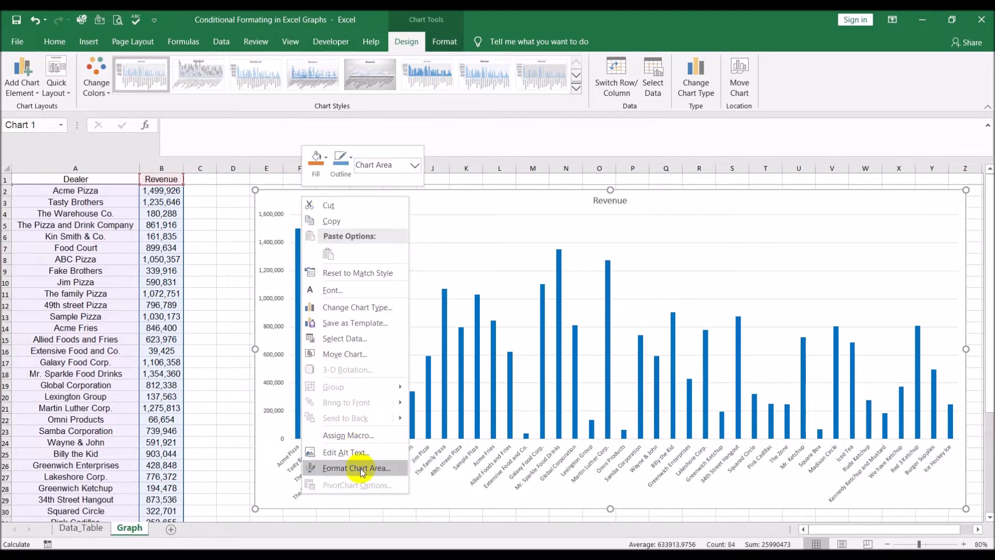
left_click(460, 200)
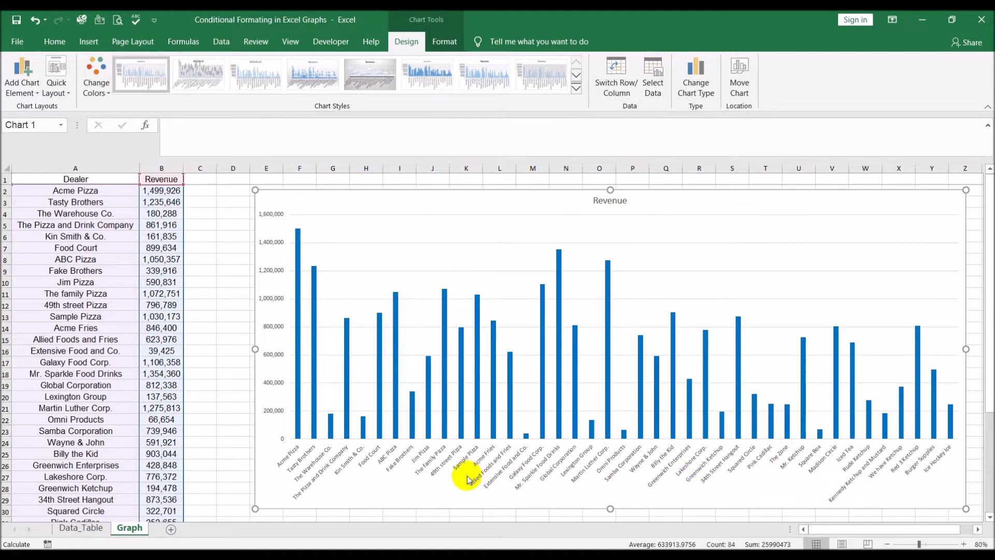
right_click(366, 202)
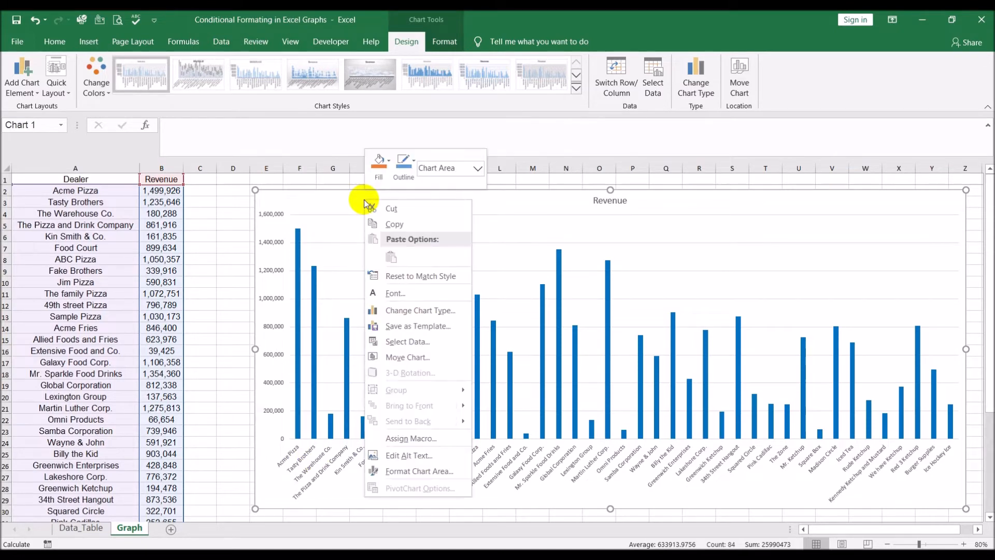
left_click(440, 471)
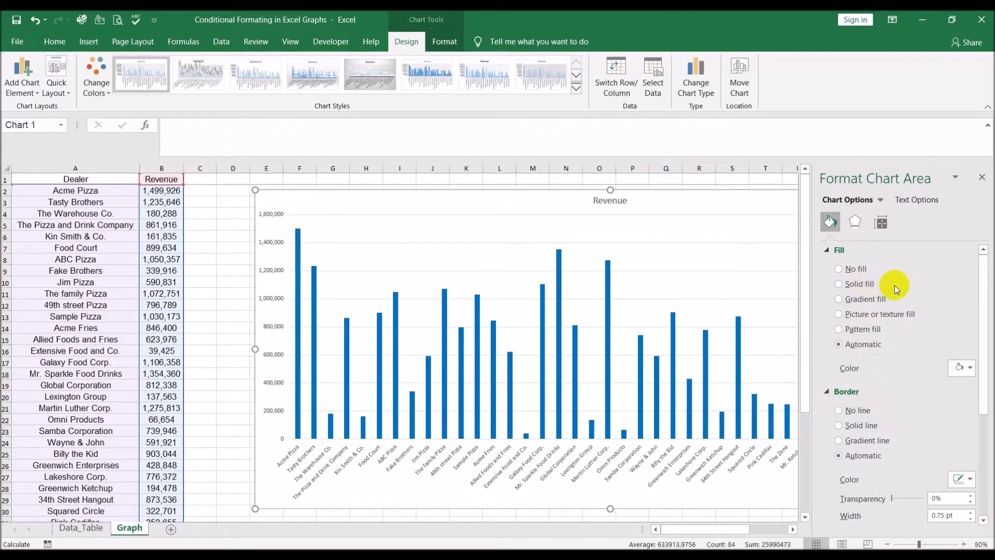
left_click(839, 426)
left_click(969, 480)
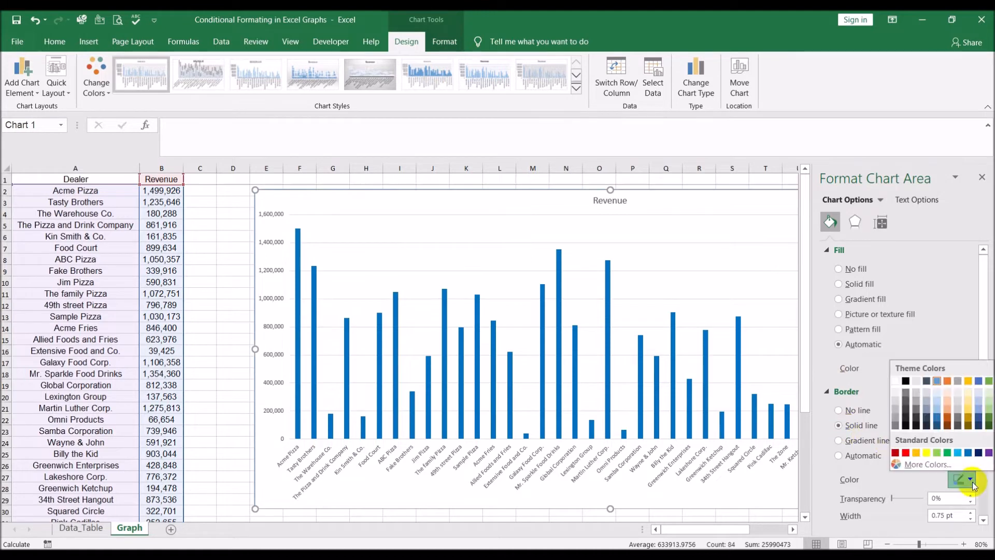
left_click(906, 381)
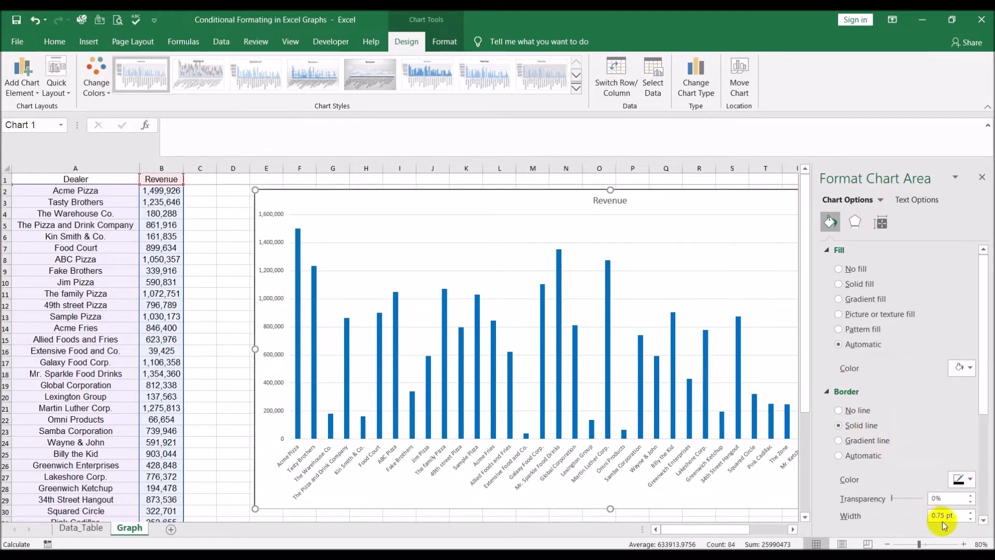
left_click(971, 512)
left_click(971, 512)
left_click(971, 512)
left_click(971, 512)
left_click(971, 512)
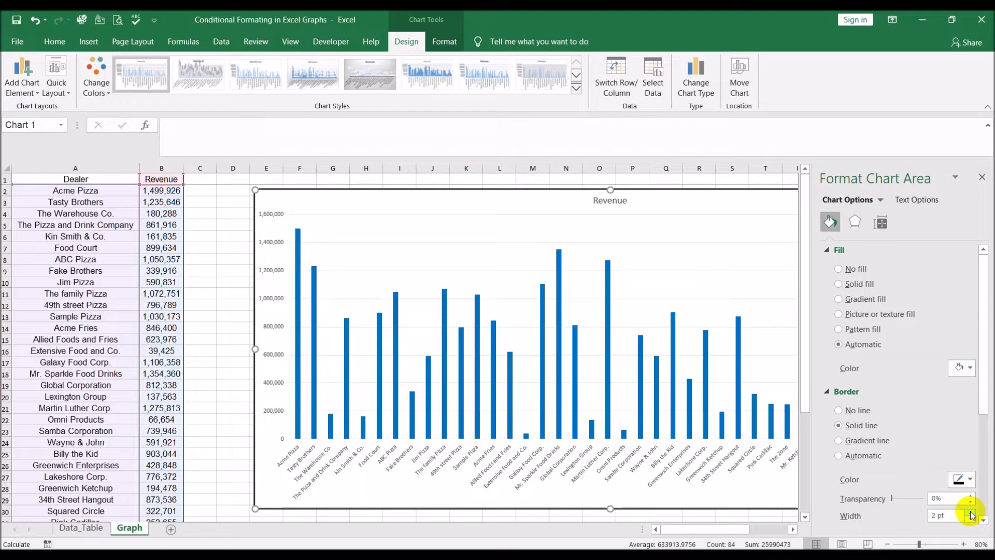
- Give the chart area a solid white fill and close the formatting pane
left_click(839, 284)
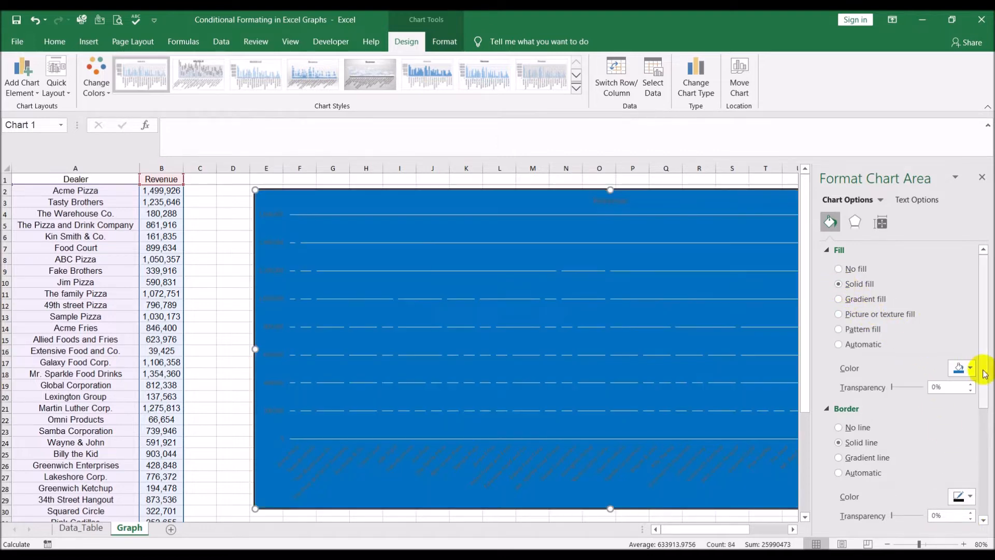
left_click(970, 369)
left_click(898, 404)
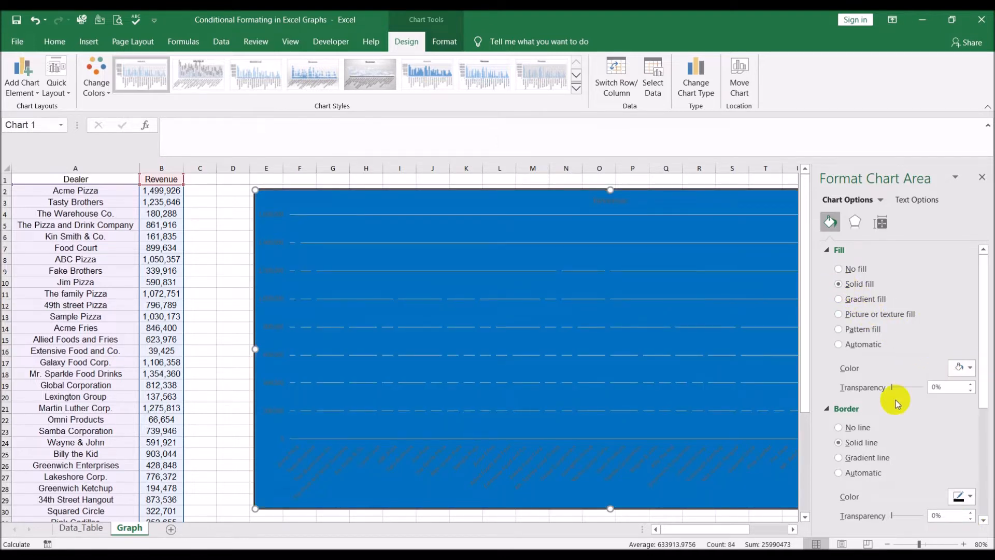
left_click(982, 176)
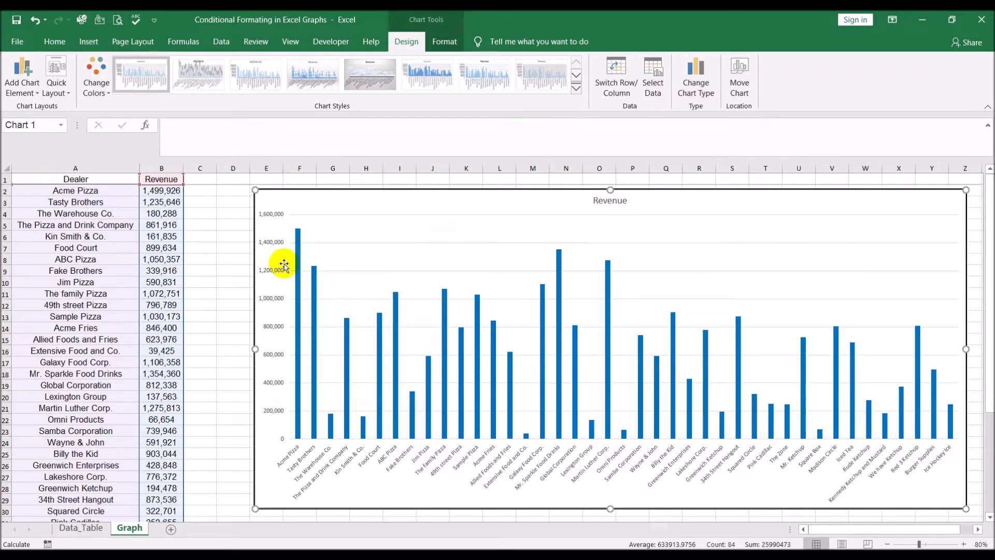
- Enter the heading "Top 3" in cell C1
left_click(217, 352)
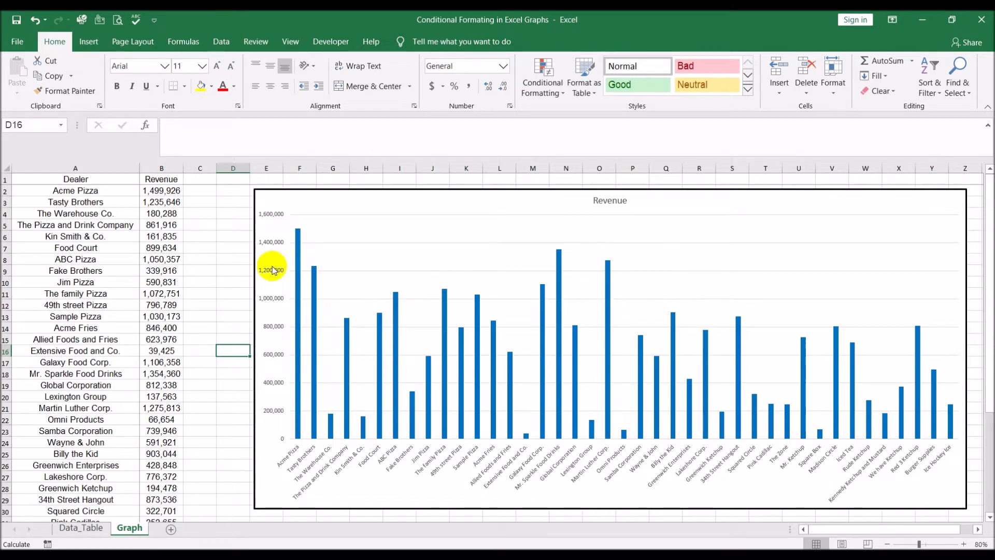
left_click(204, 179)
type("Top 3")
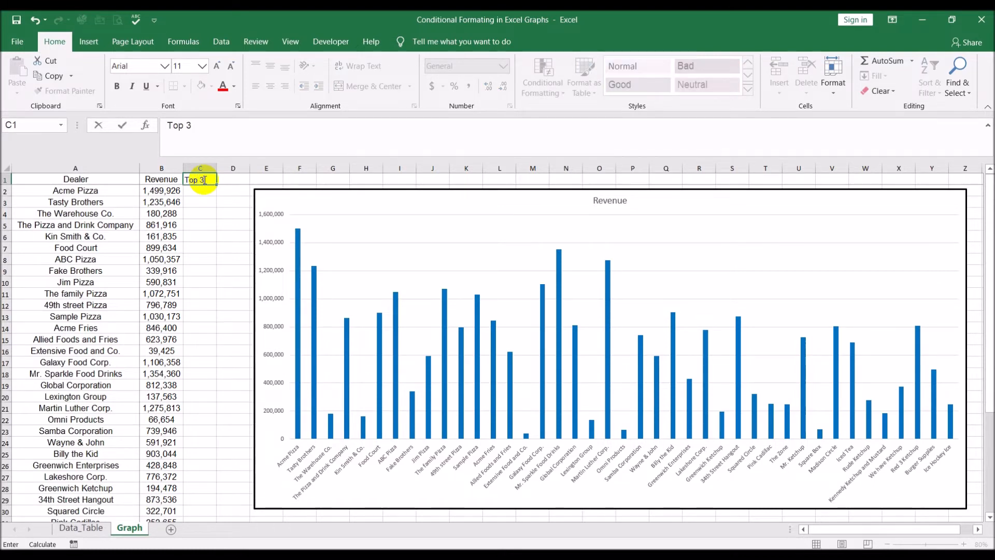
key("Return")
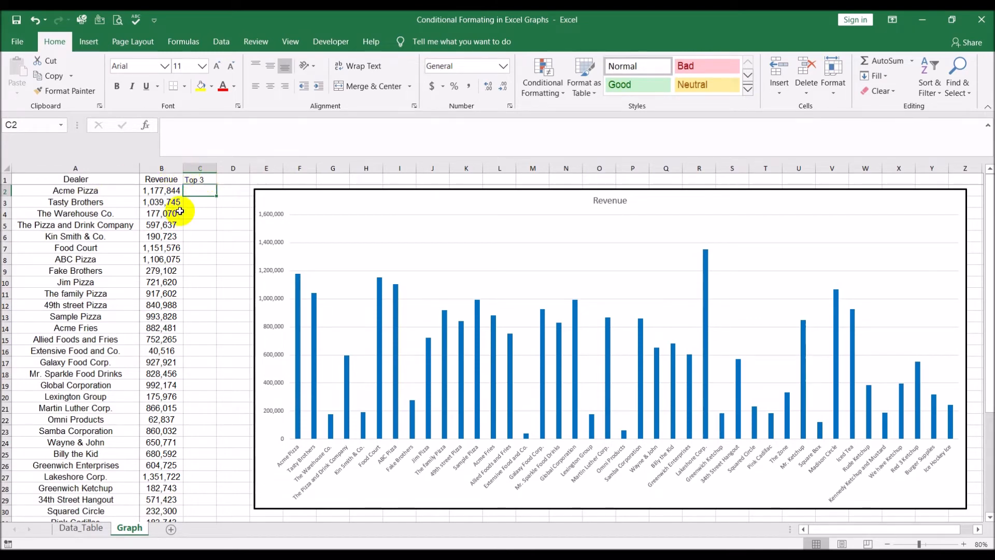
- Enter the formula =LARGE(B2:B42,3) in cell C2 to get the third-largest revenue
type("=")
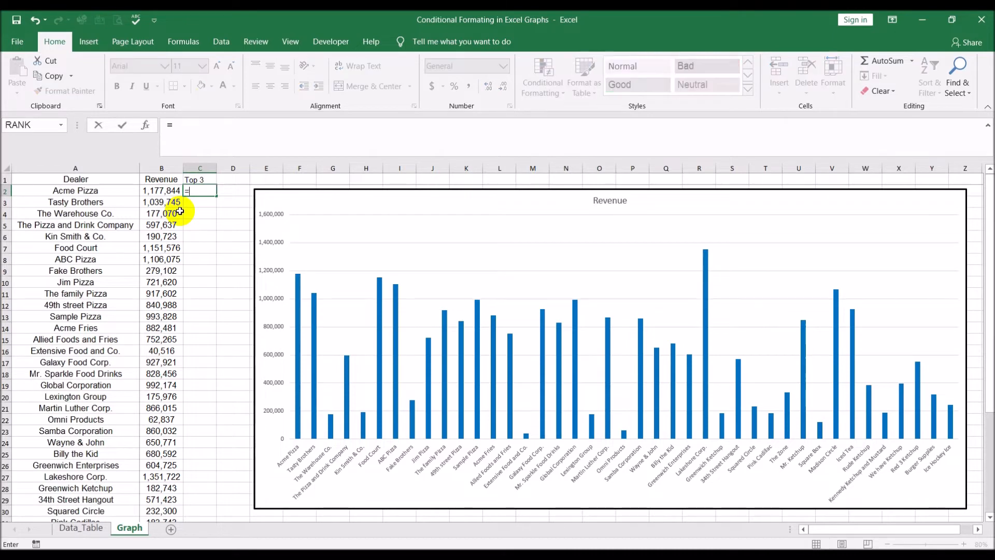
type("l")
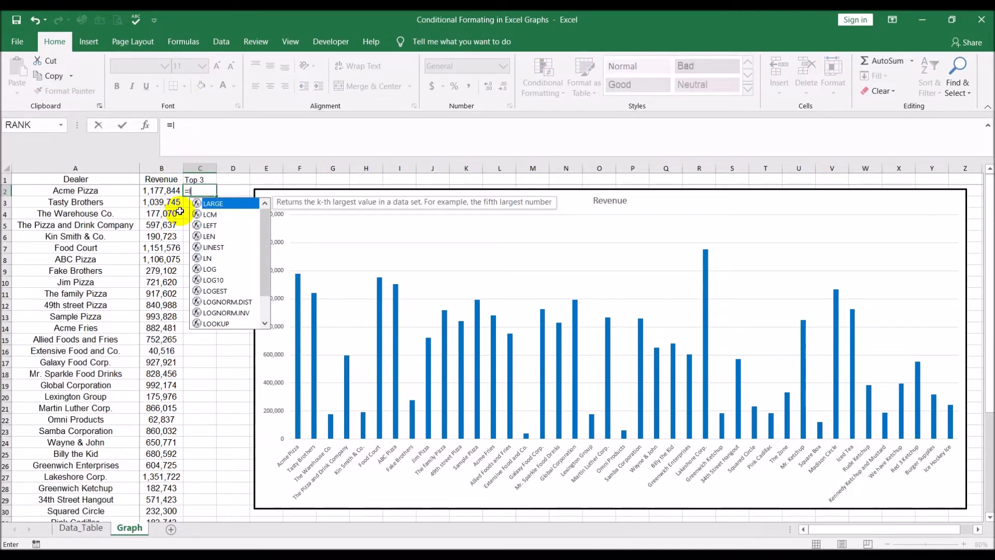
double_click(221, 206)
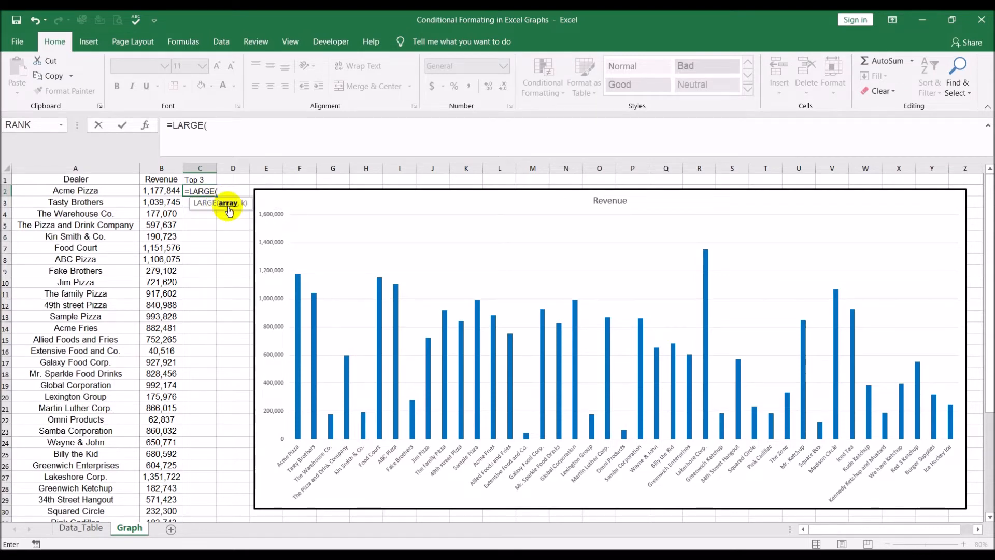
left_click(162, 192)
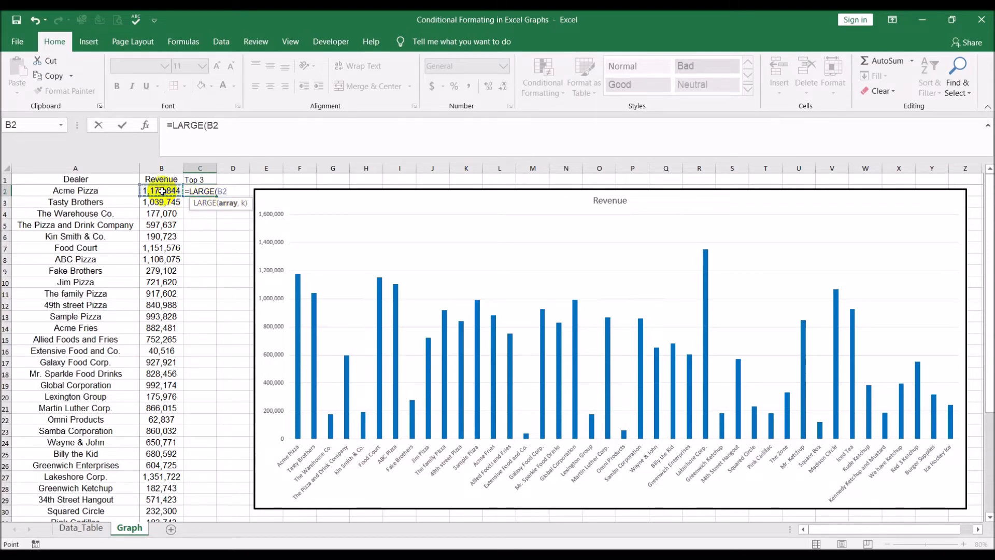
key("ctrl+shift+Down")
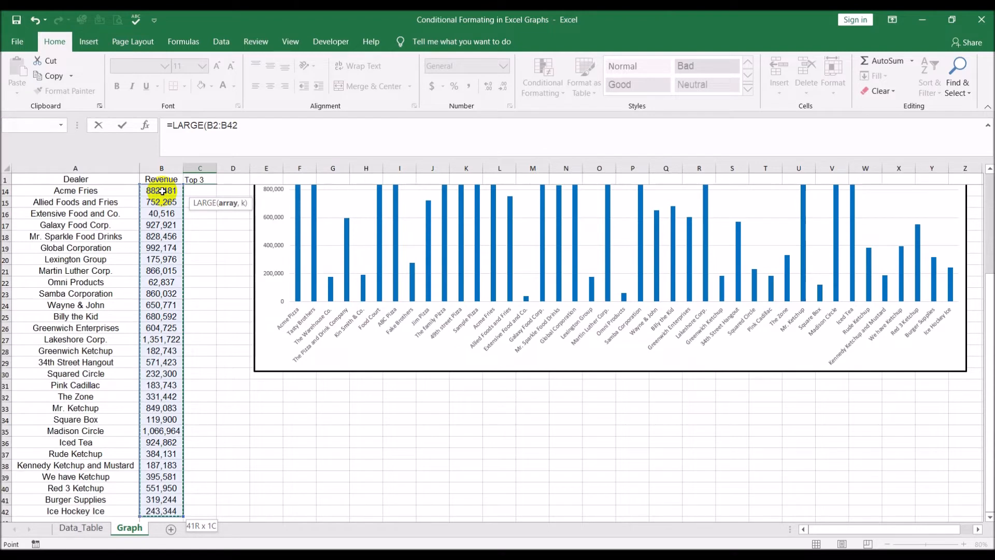
type(",3")
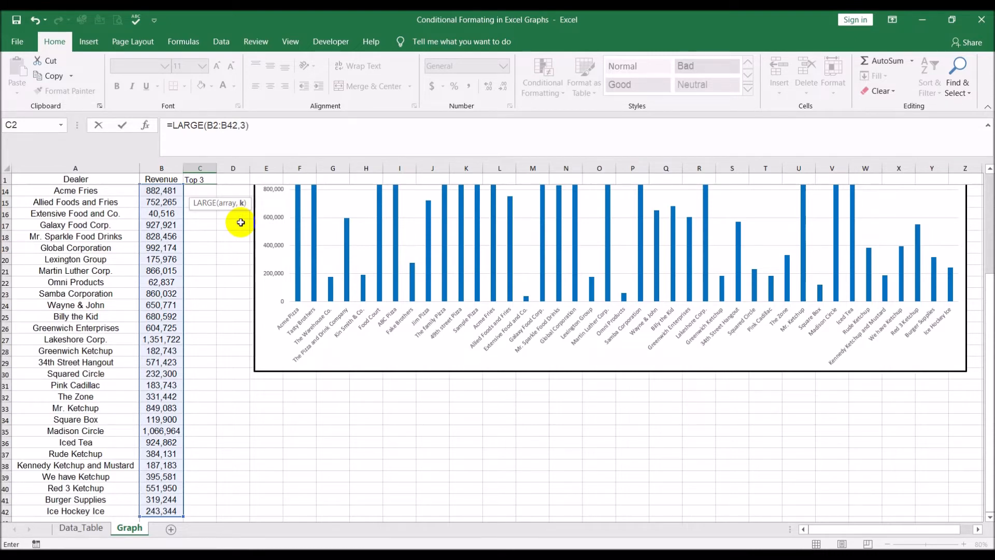
key("Return")
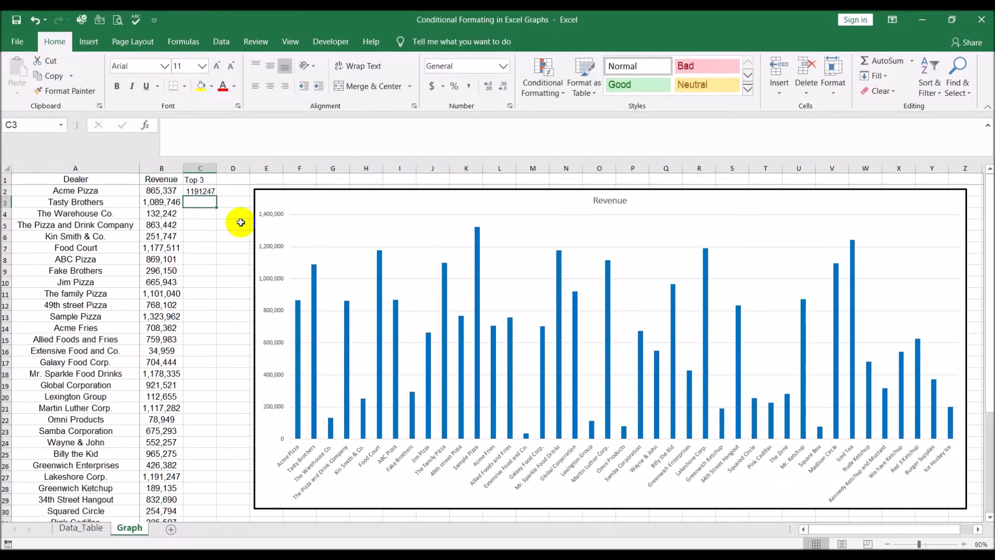
- Set the font size of the whole sheet to 13
left_click(198, 191)
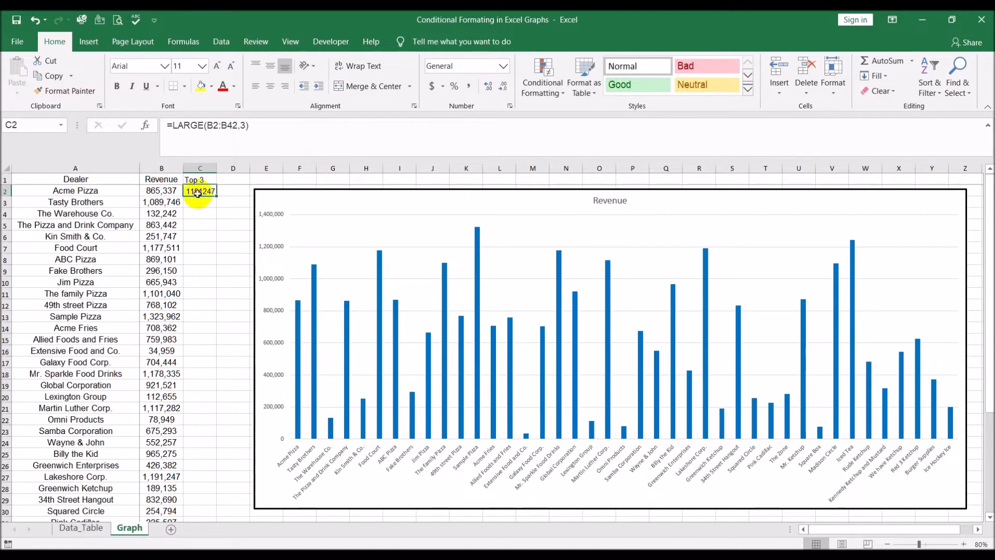
left_click(7, 168)
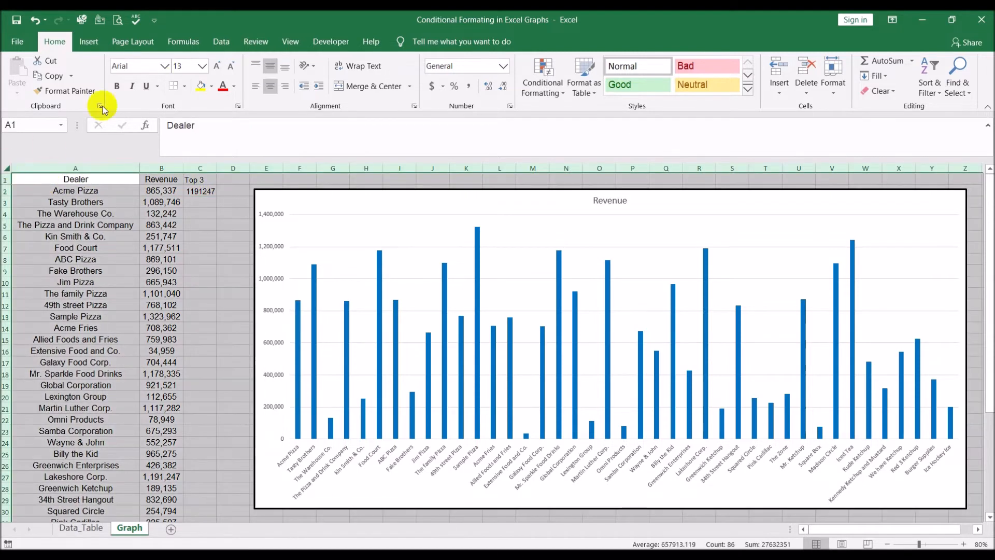
left_click(181, 66)
key("Return")
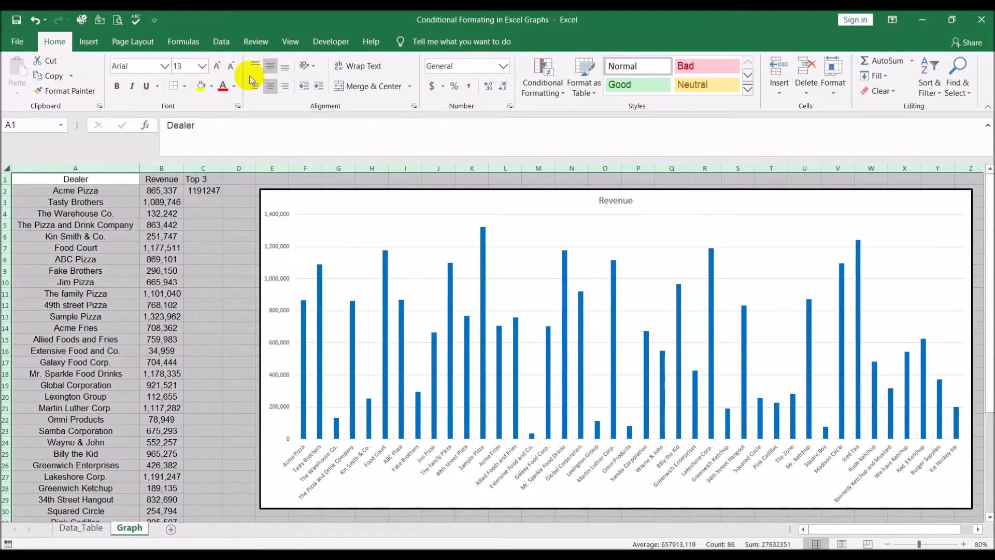
- Make the range in C2's LARGE formula absolute as $B$2:$B$42
left_click(206, 191)
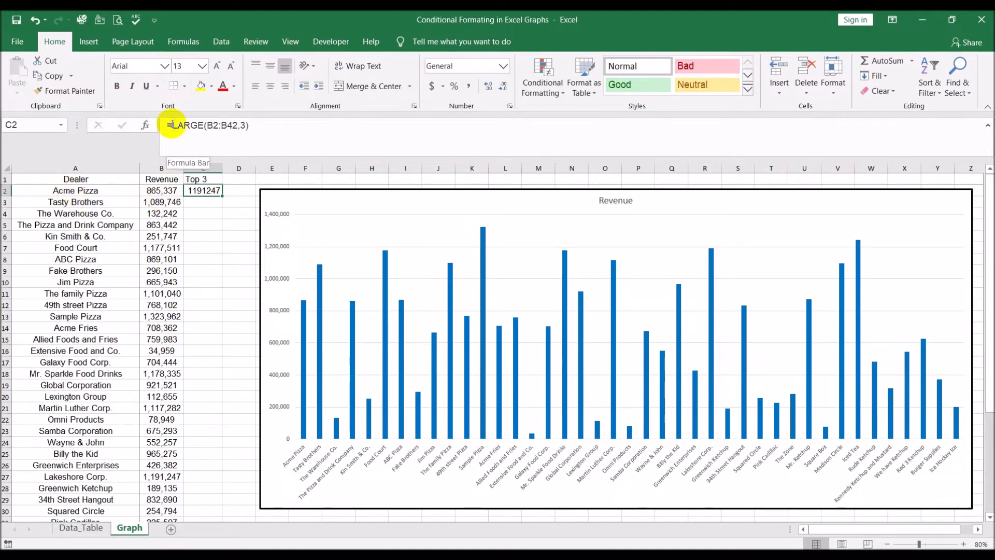
left_click_drag(207, 125, 231, 125)
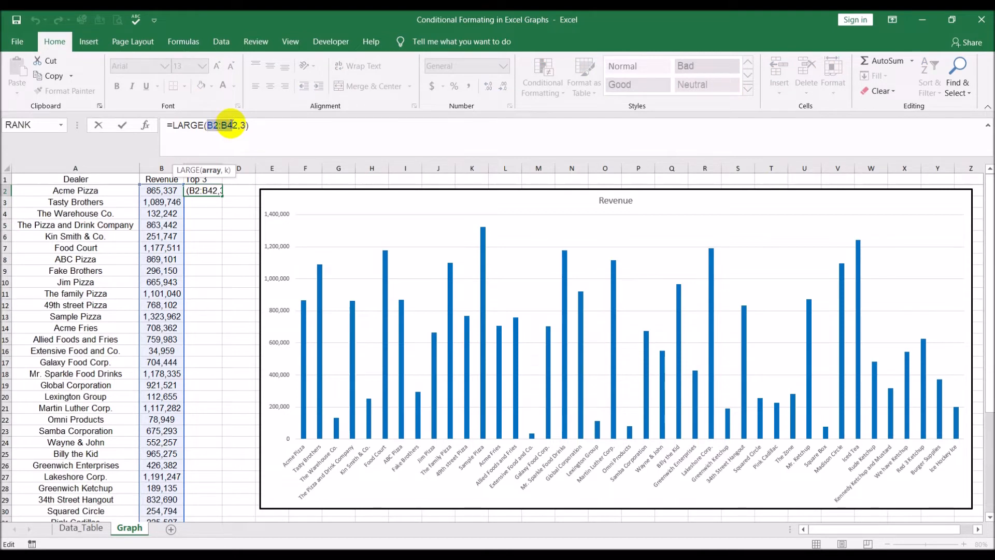
key("F4")
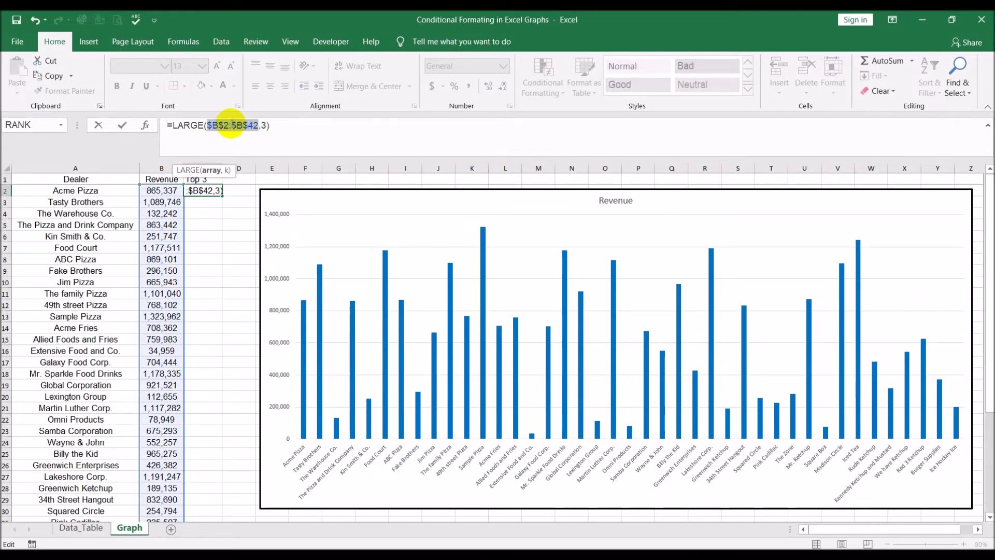
key("Return")
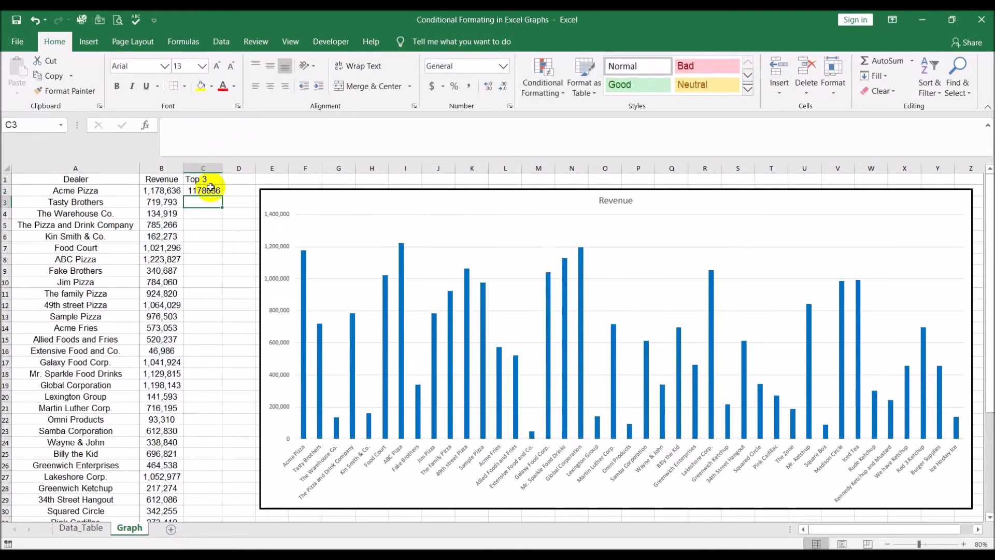
- Wrap C2's formula in an IF so it reads =IF(B2>=LARGE($B$2:$B$42,3),B2,"")
left_click(203, 190)
left_click(174, 125)
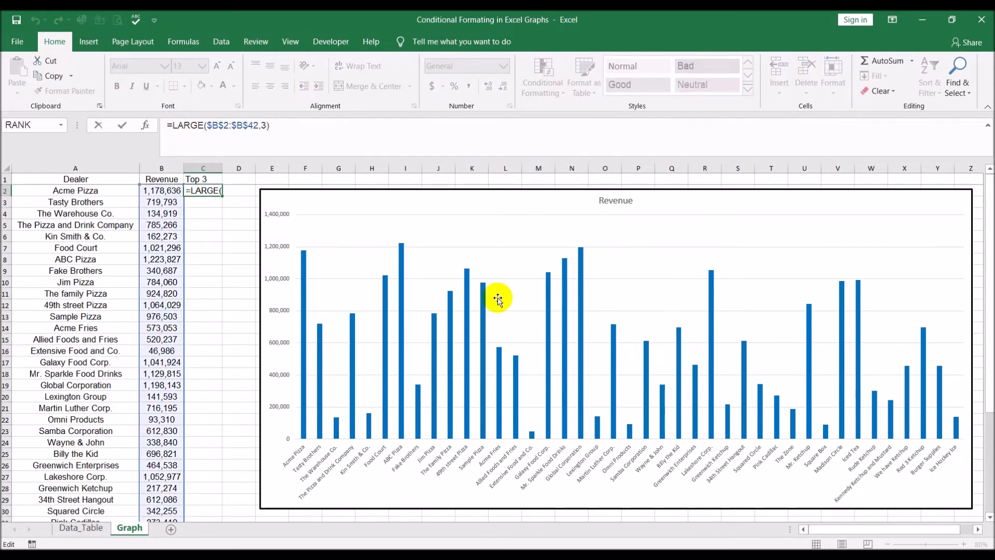
type("if(")
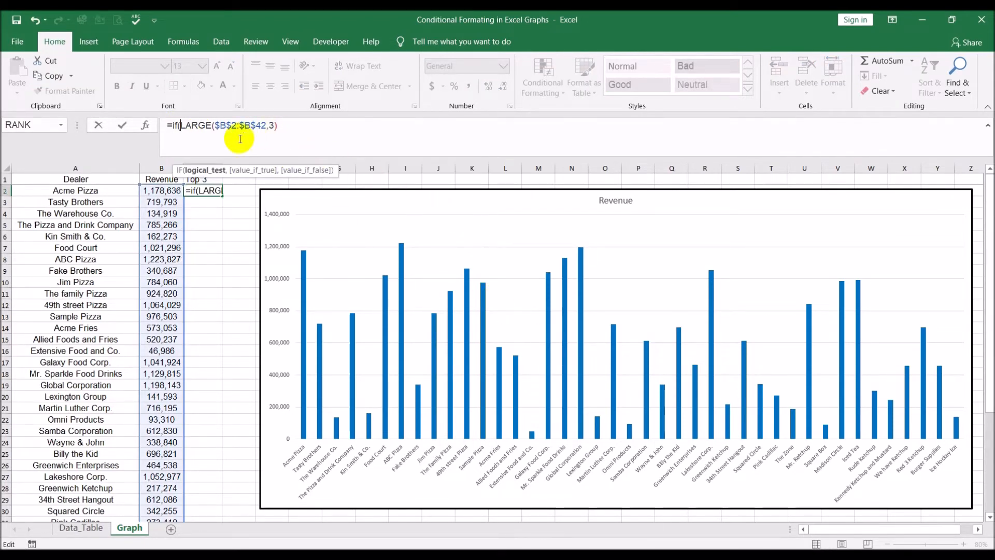
left_click(157, 188)
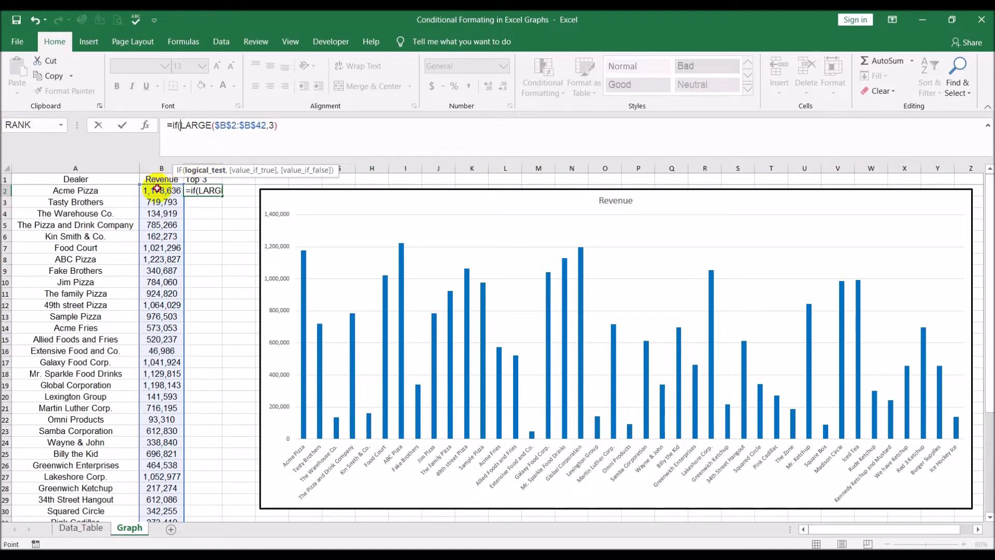
type(">=")
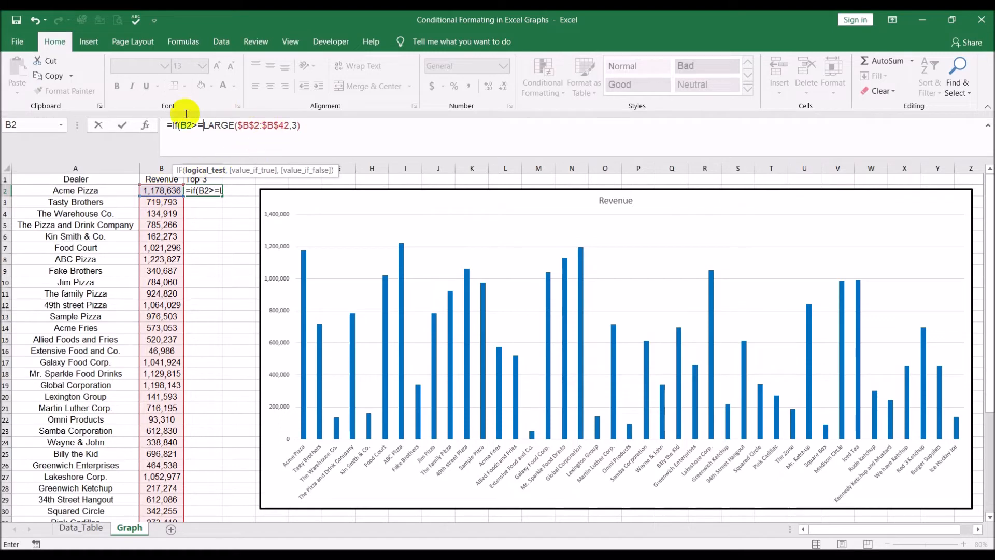
left_click(311, 128)
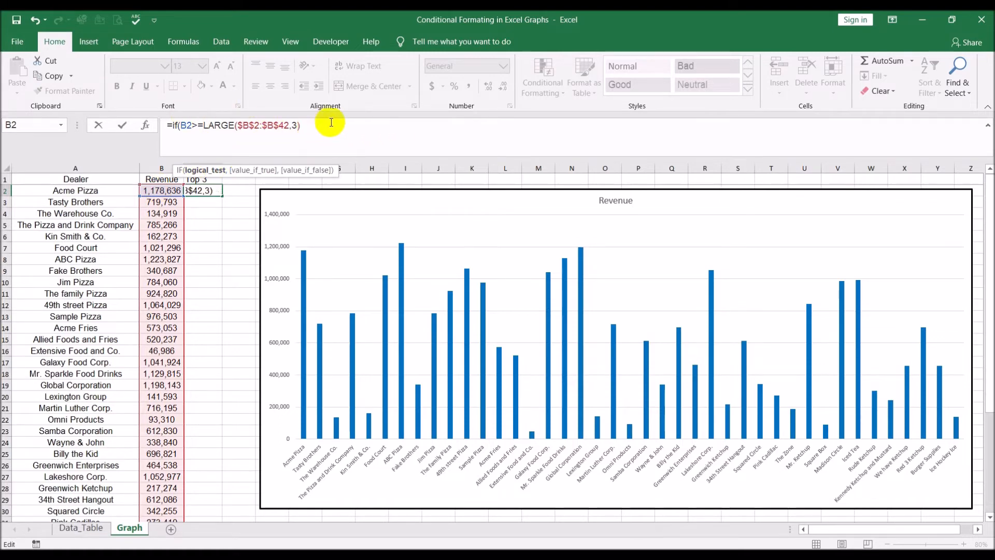
type(",b2")
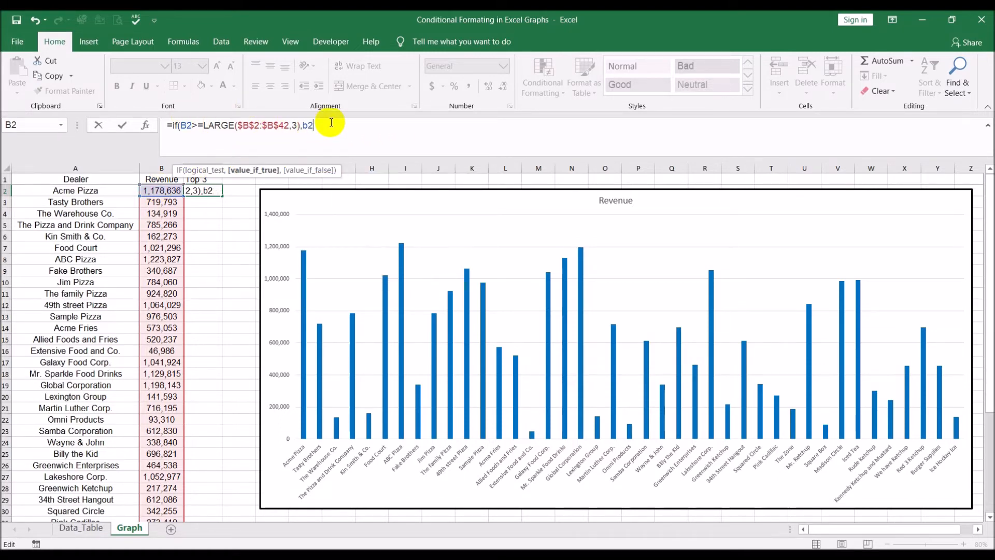
type(",\"\")")
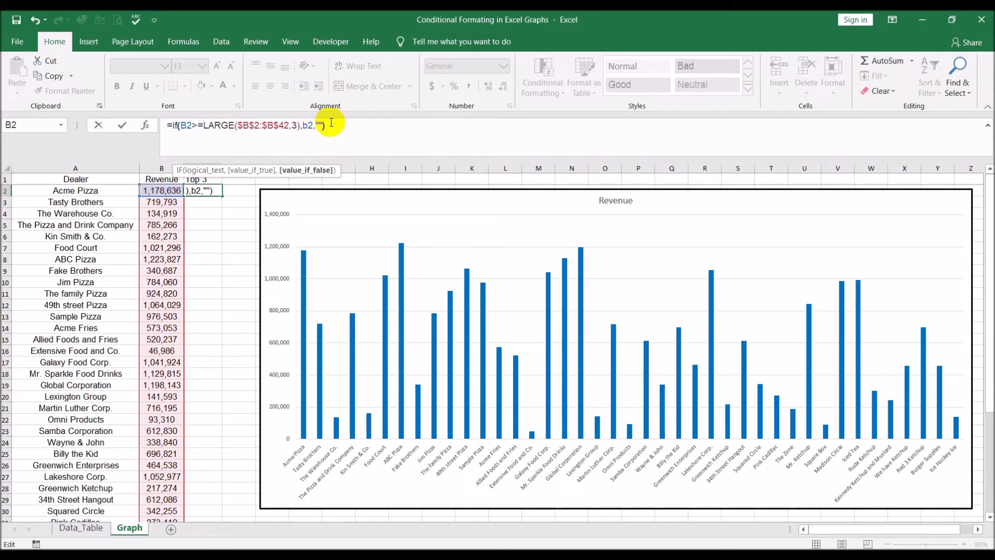
key("Return")
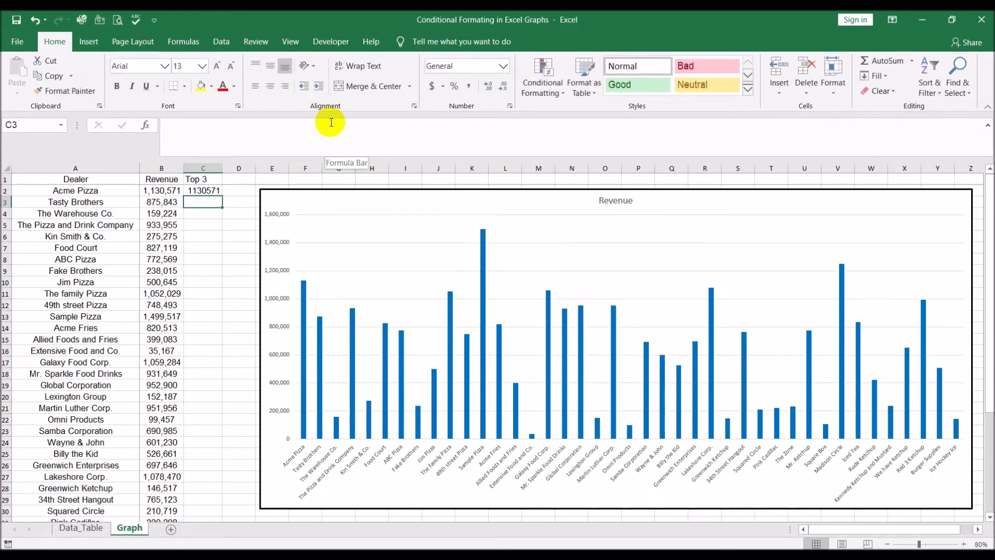
- Fill C2's formula down column C to the end of the dealer list
left_click(209, 191)
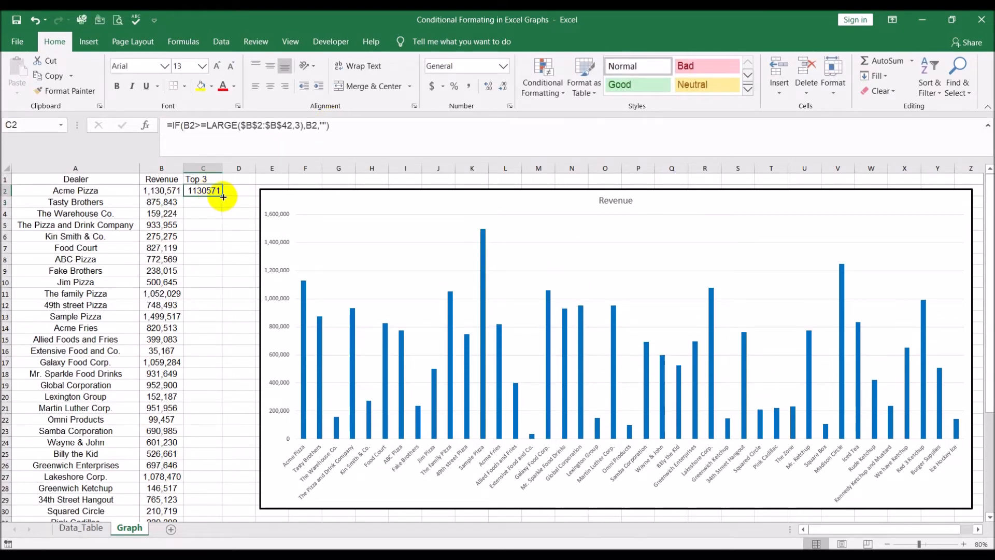
double_click(224, 197)
double_click(219, 167)
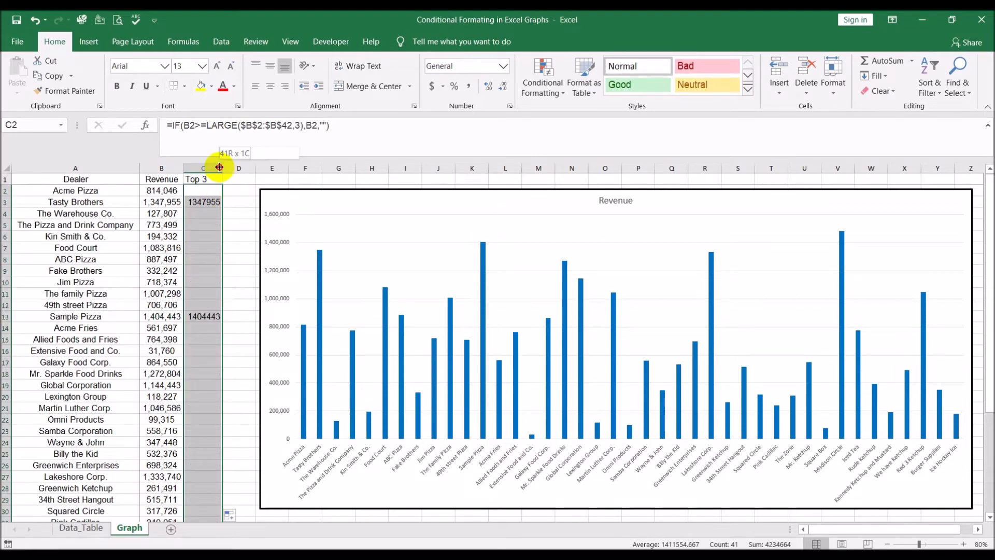
left_click(225, 239)
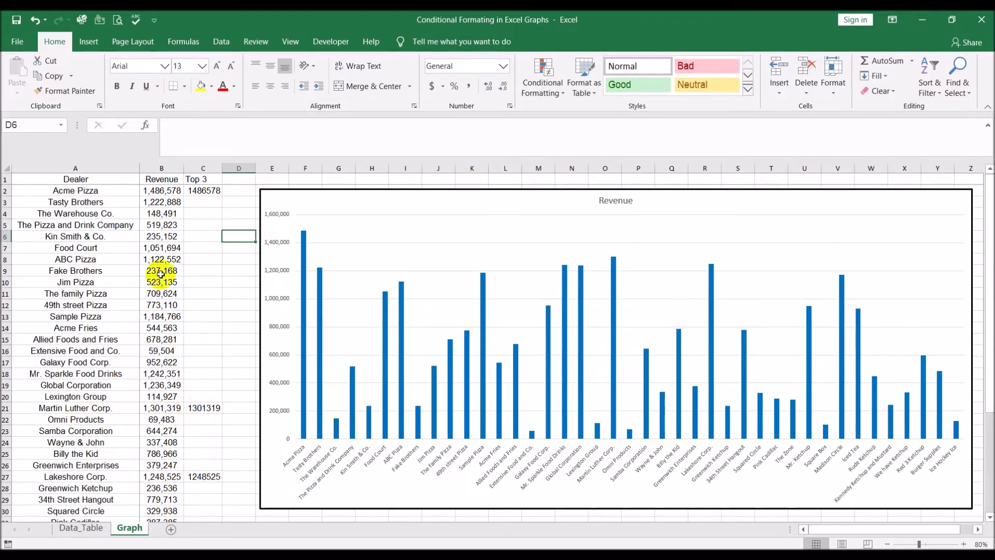
- Copy the Revenue column's formatting onto the Top 3 column with the Format Painter
left_click(157, 168)
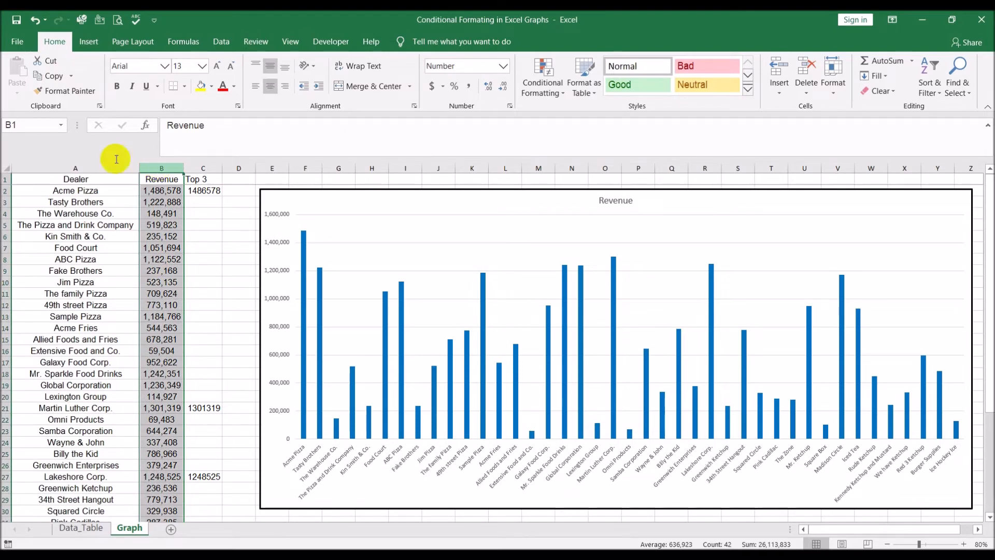
left_click(65, 91)
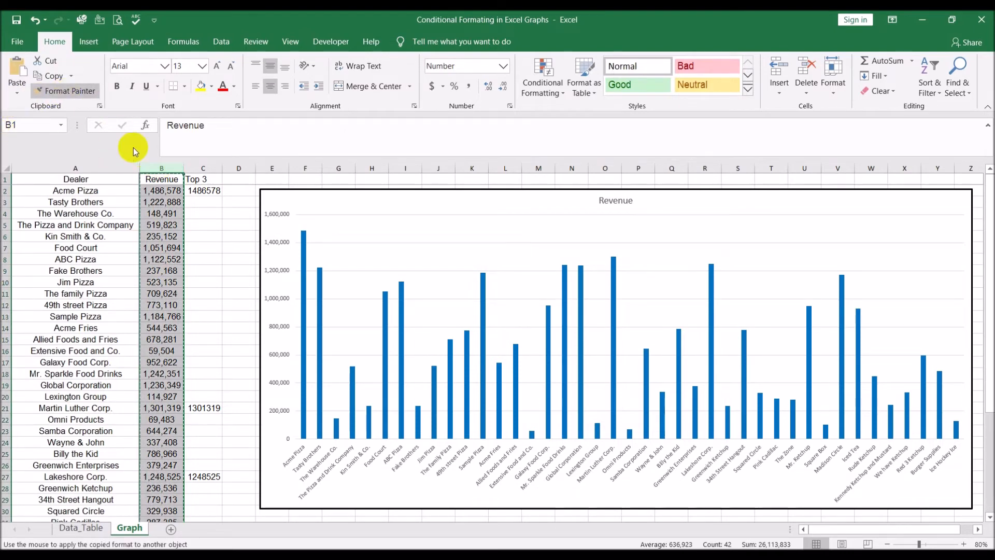
left_click(204, 167)
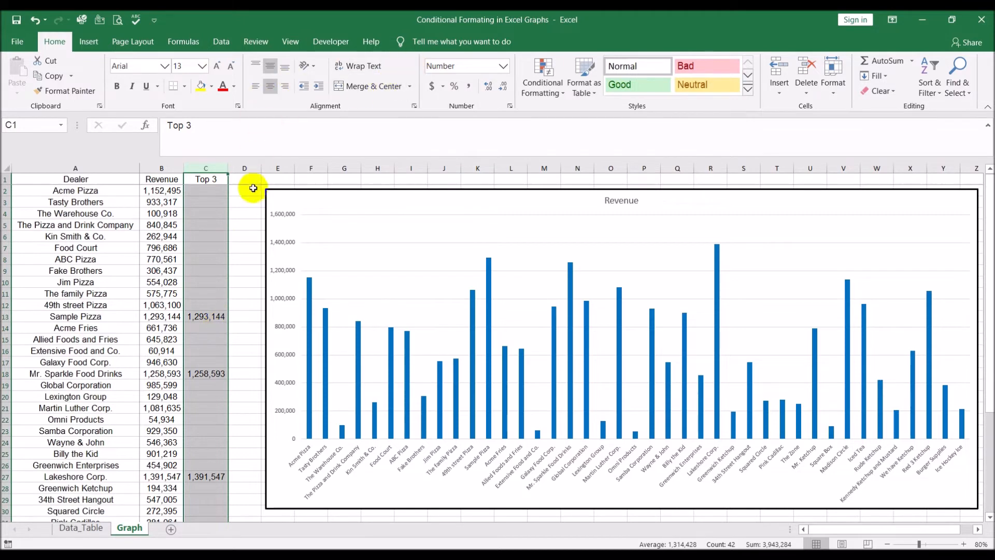
right_click(216, 202)
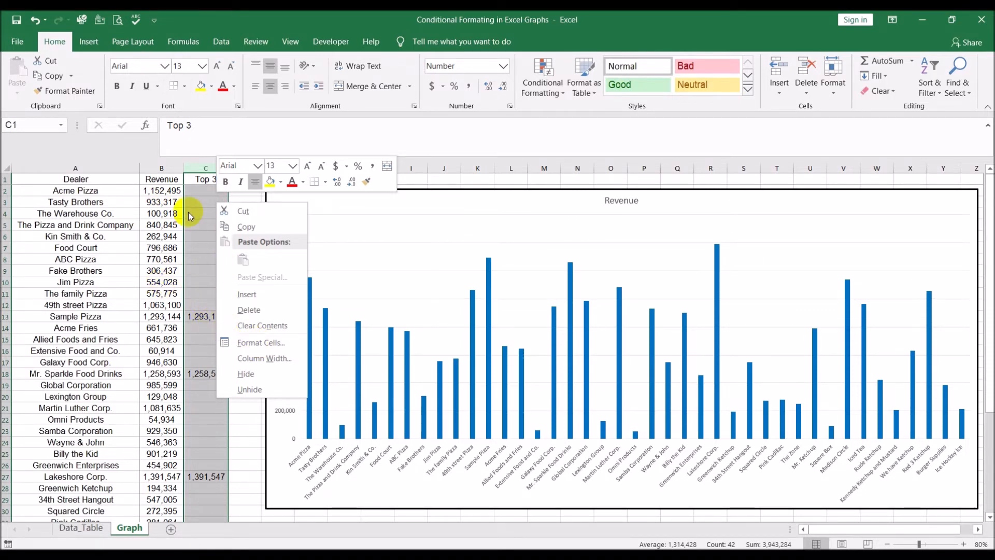
key("Escape")
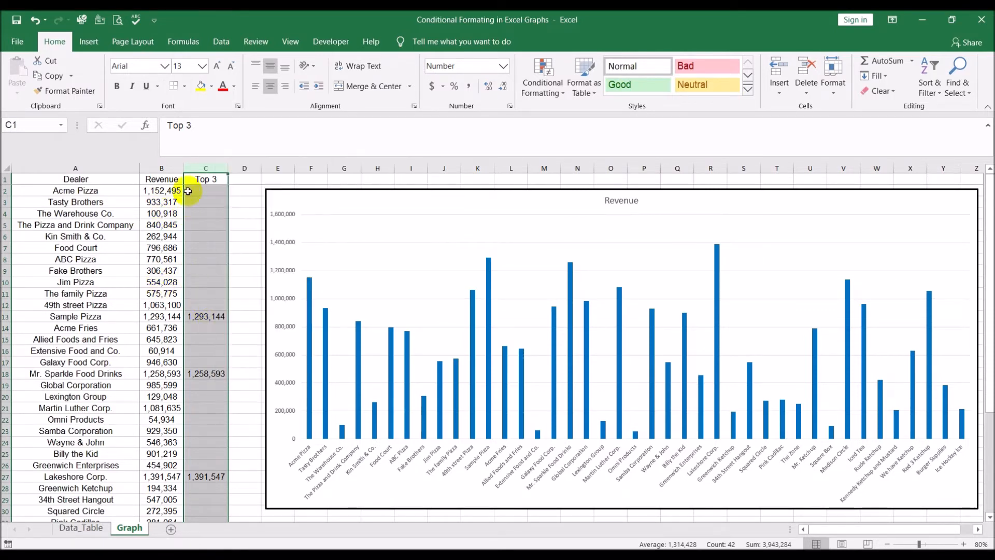
right_click(207, 252)
left_click(252, 395)
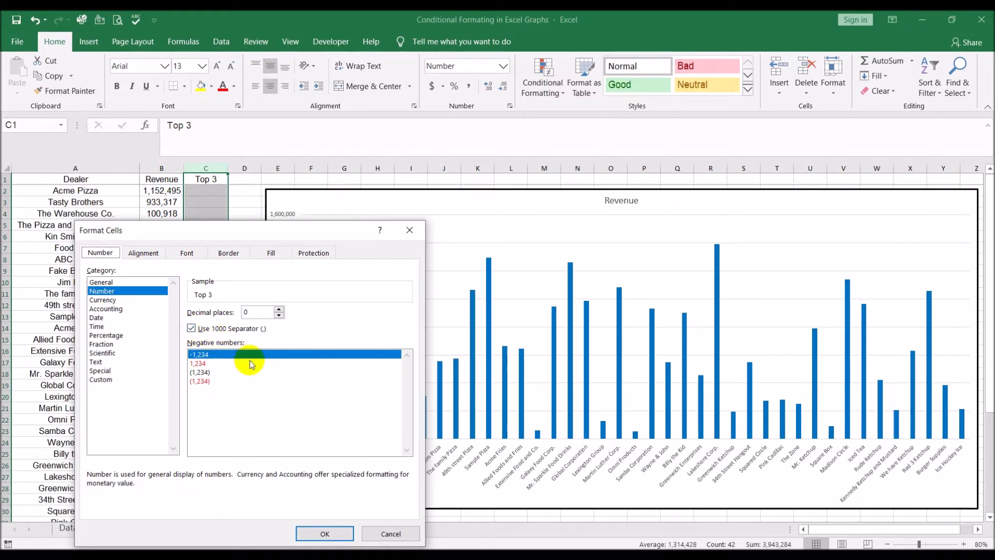
left_click(390, 533)
left_click(239, 278)
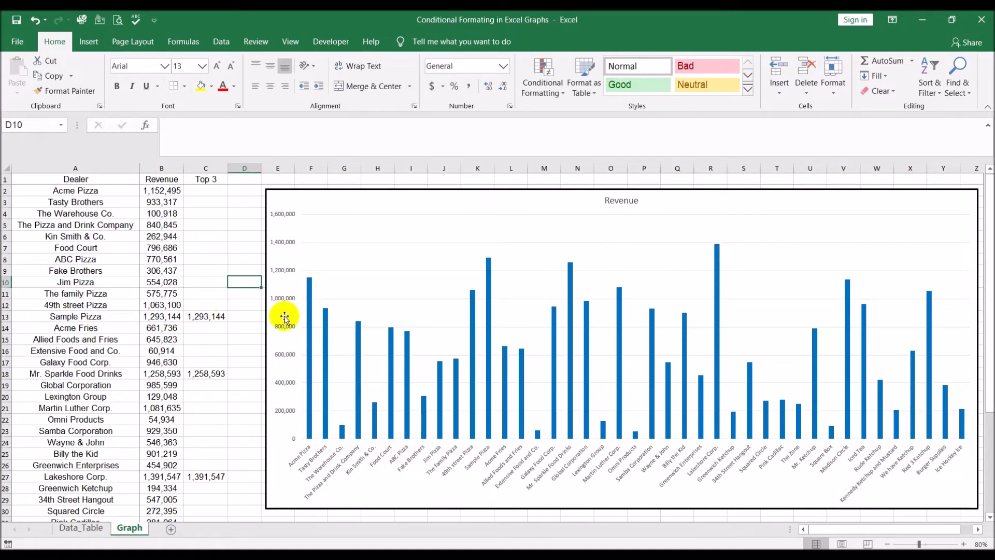
- Add a chart series named from C1 with values C2:C42 through the chart's Select Data dialog
left_click(460, 228)
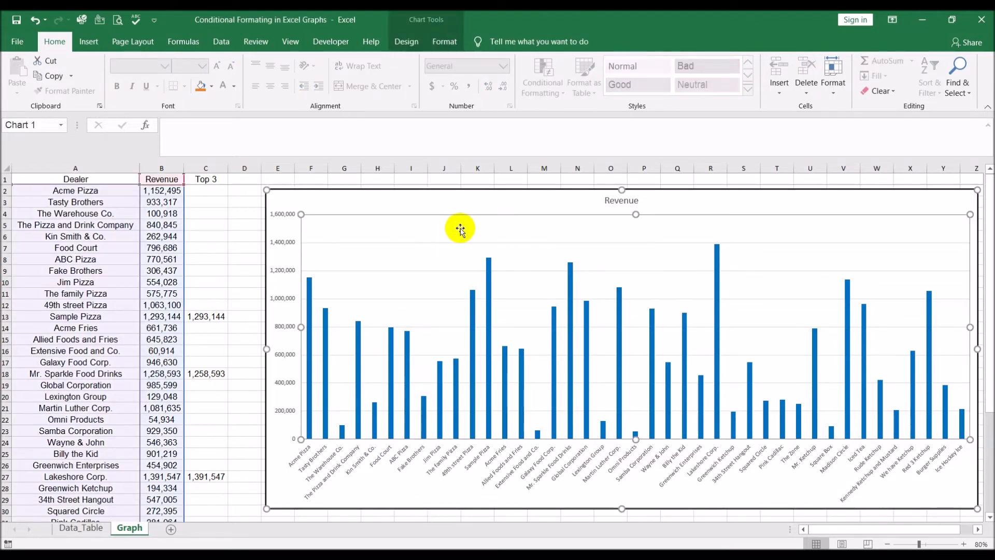
left_click(449, 196)
right_click(501, 209)
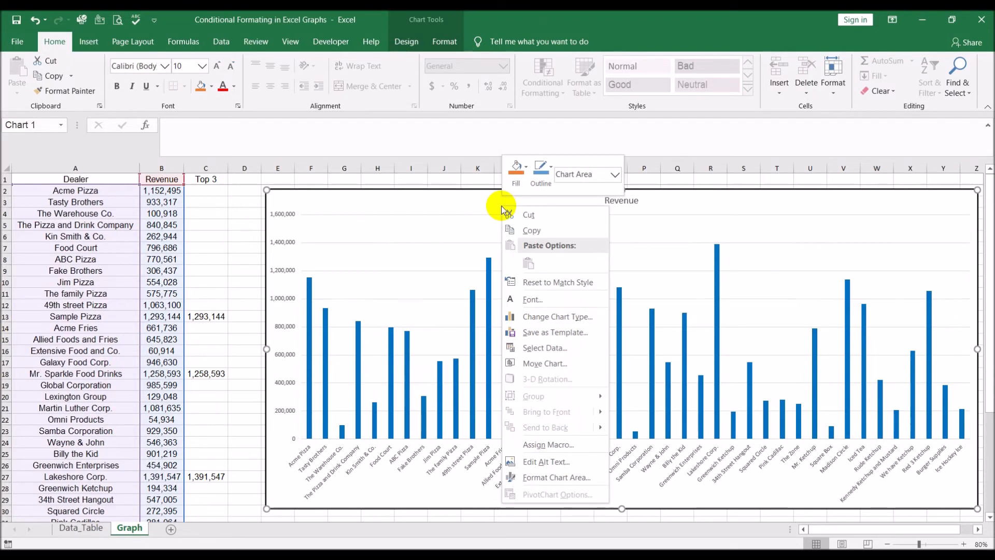
left_click(582, 353)
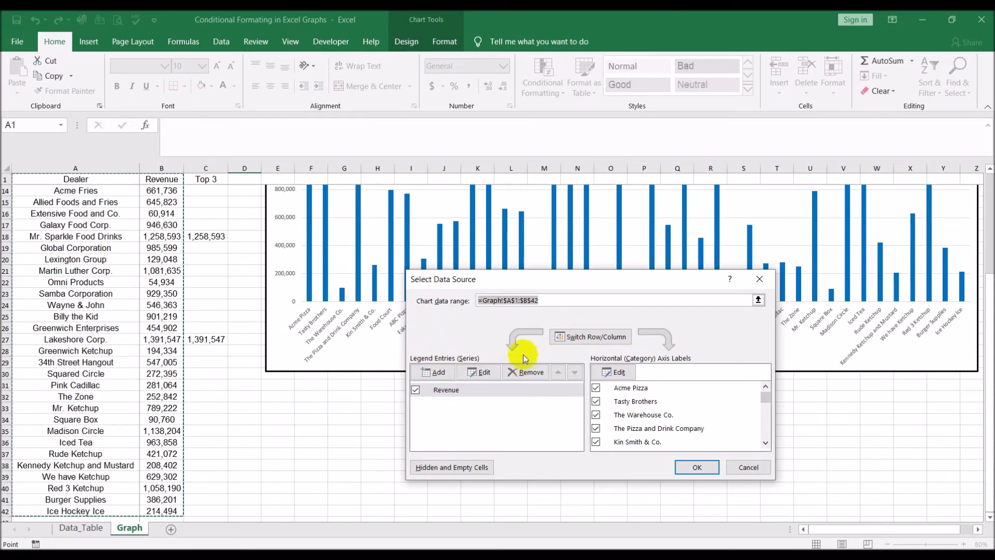
left_click(442, 372)
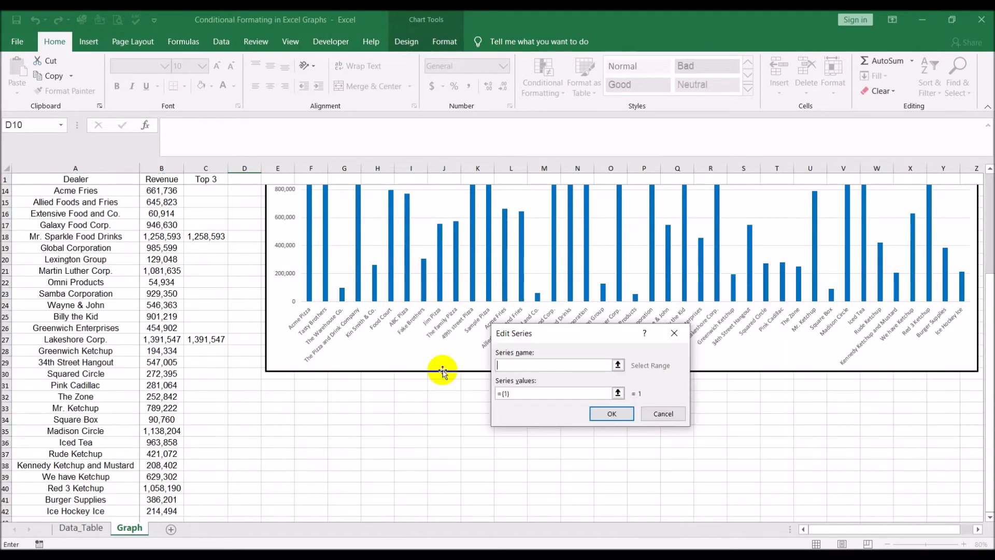
scroll(200, 222, "up", 4)
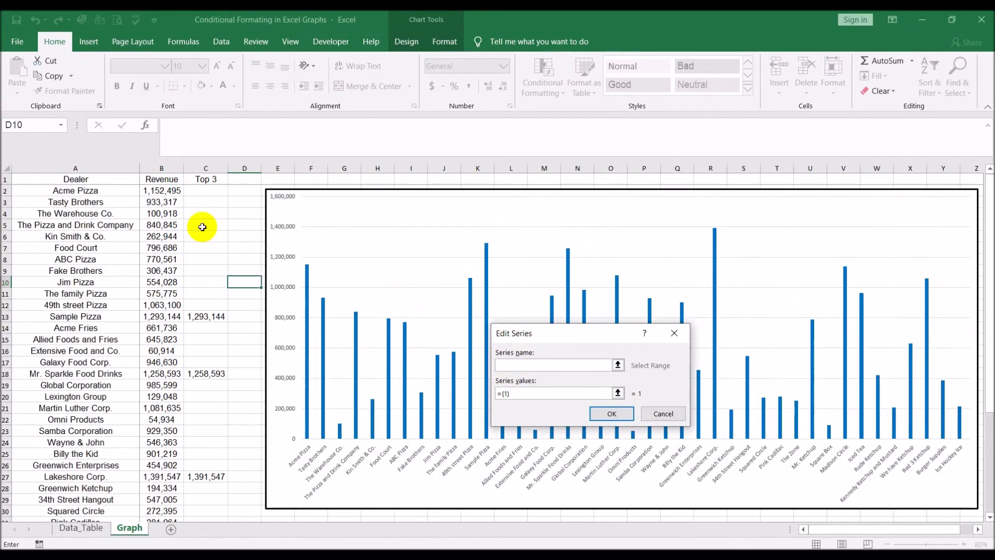
left_click(201, 179)
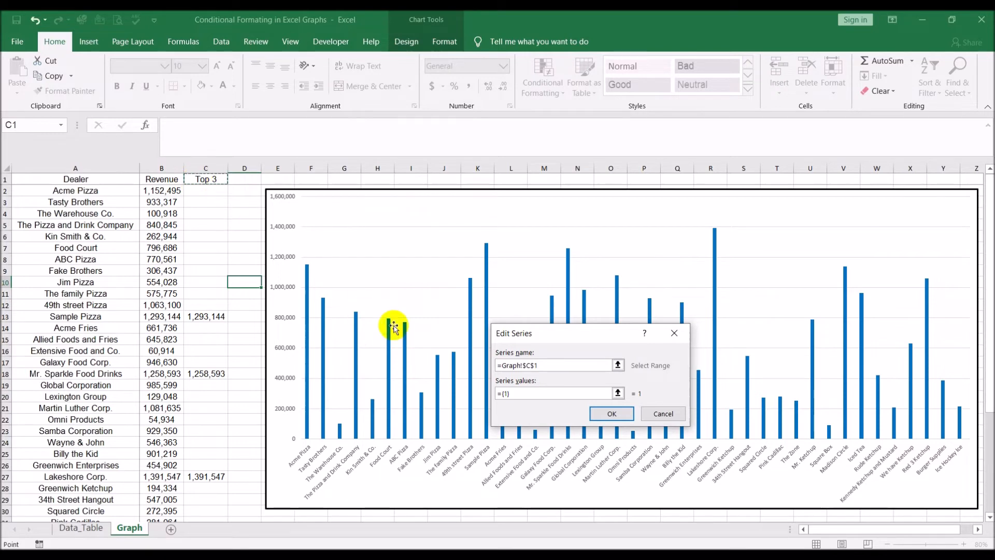
left_click(524, 394)
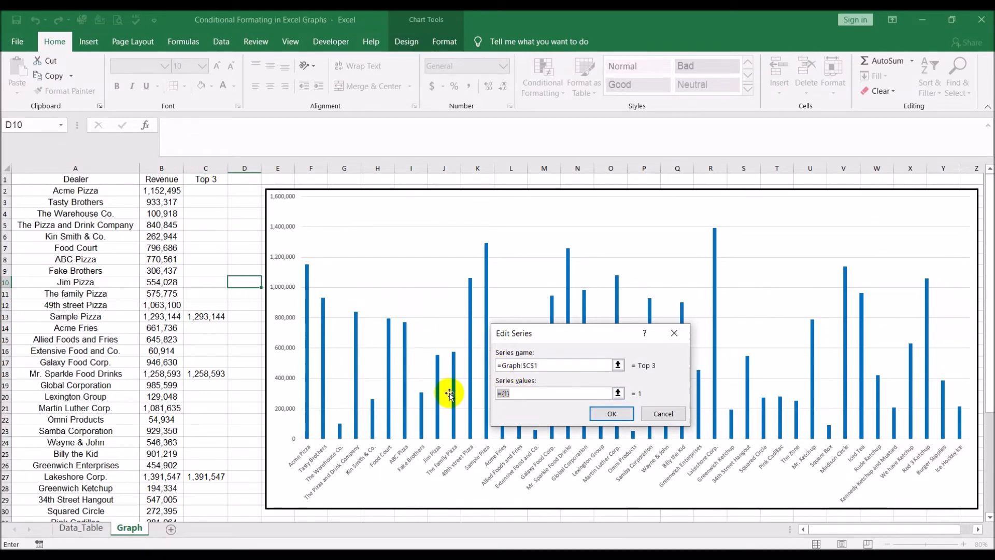
left_click_drag(207, 190, 213, 498)
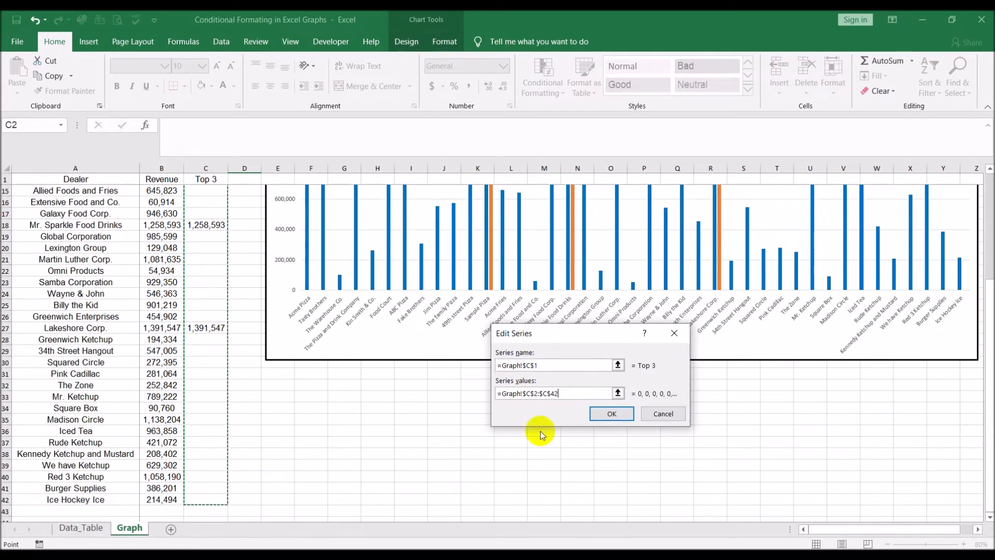
left_click(608, 413)
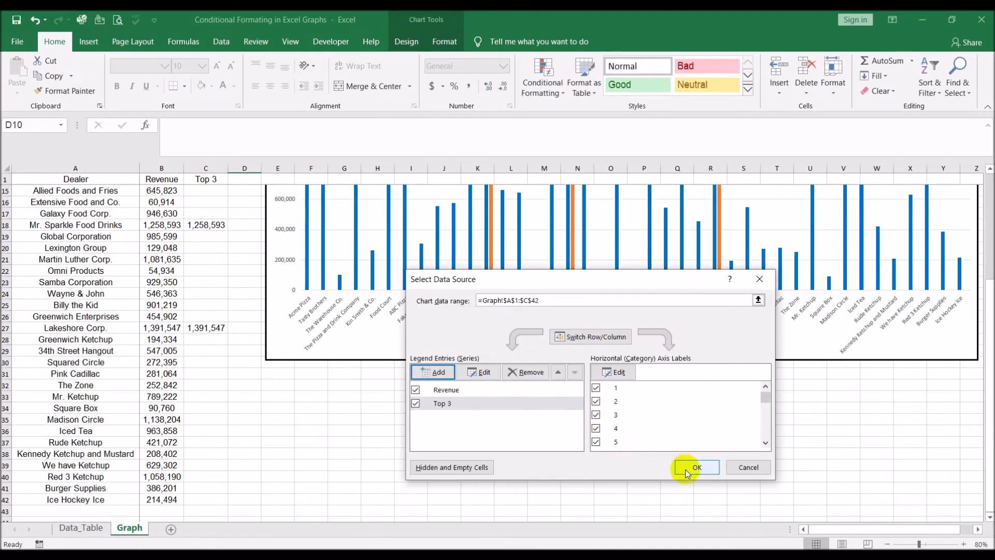
left_click(700, 468)
- Give the Top 3 chart series a solid red fill and no border line
scroll(704, 469, "up", 5)
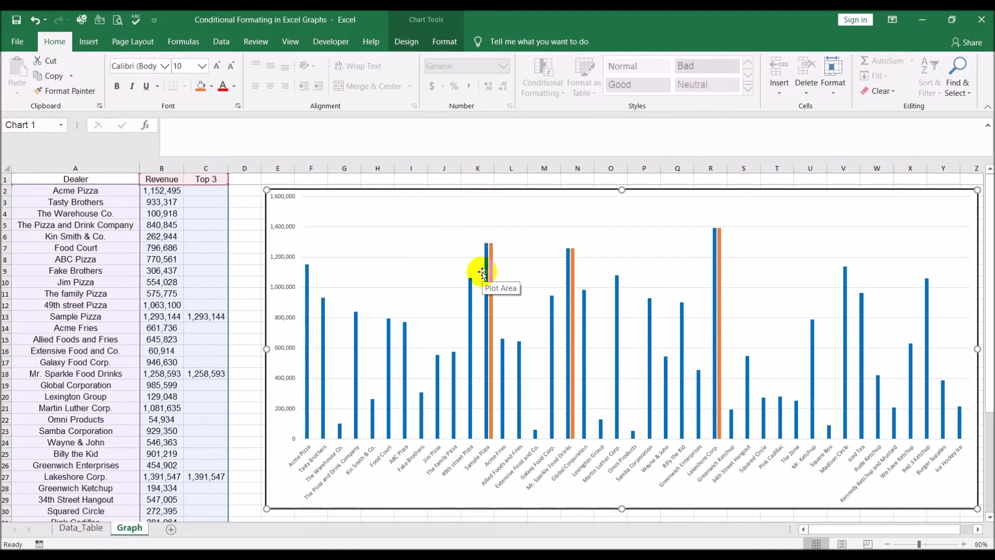
mouse_move(492, 273)
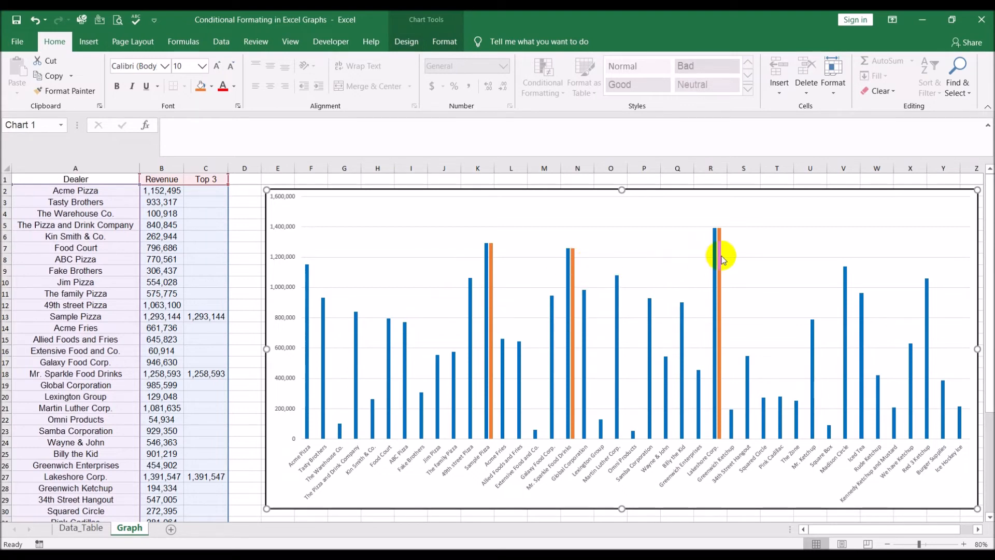
mouse_move(724, 257)
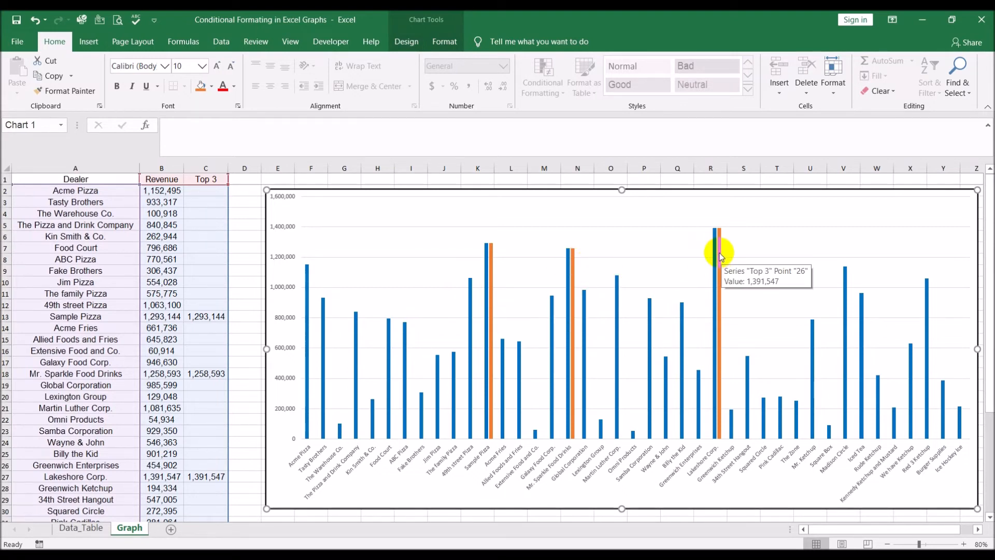
left_click(722, 256)
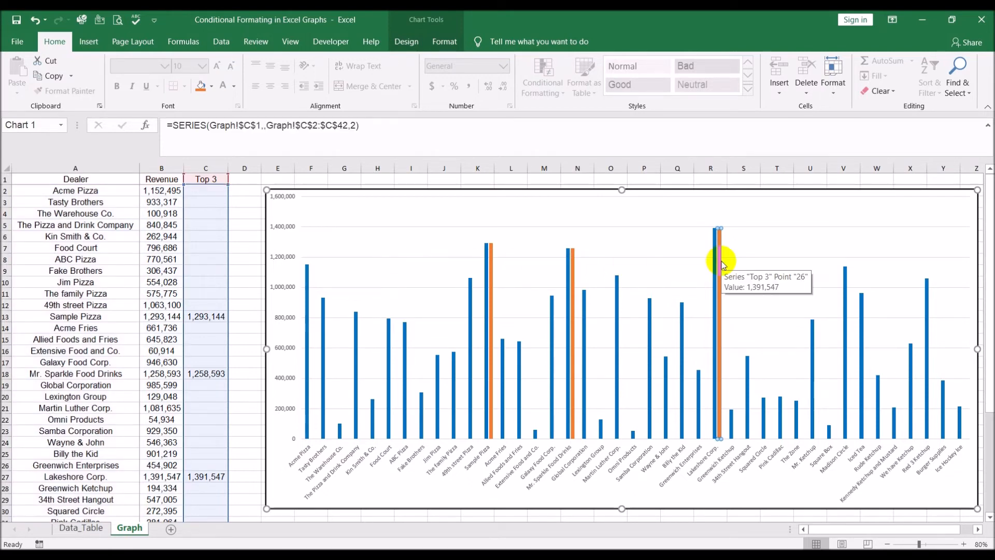
right_click(723, 267)
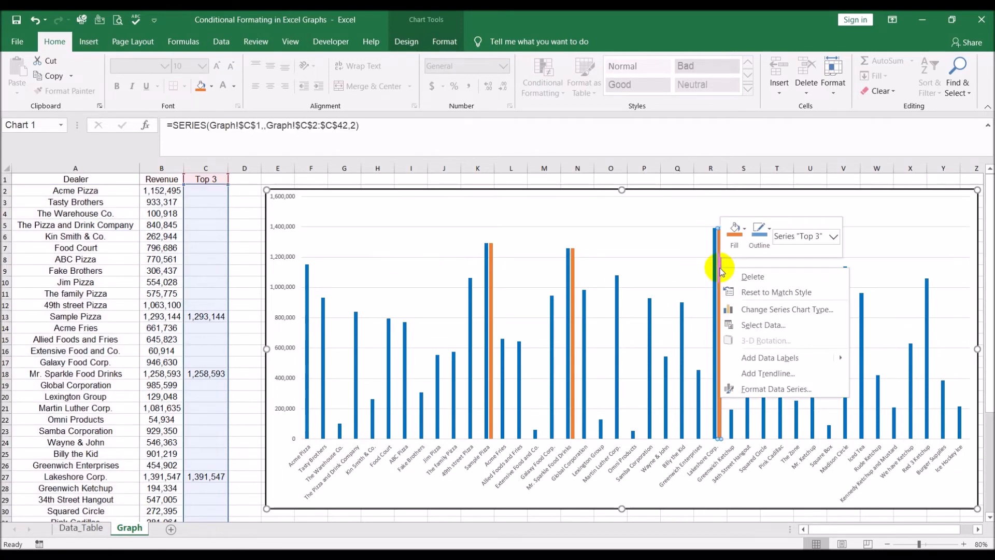
left_click(757, 392)
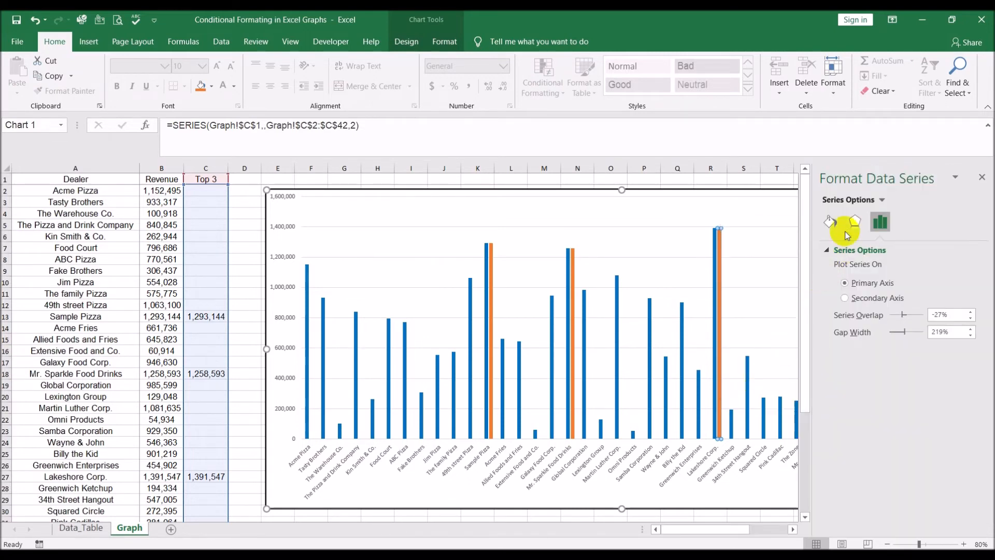
left_click(830, 222)
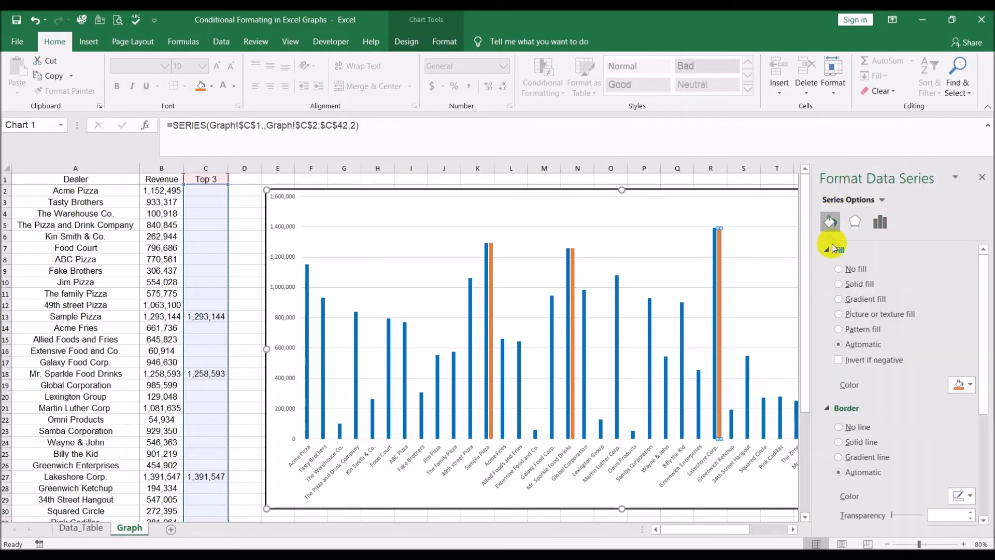
left_click(838, 283)
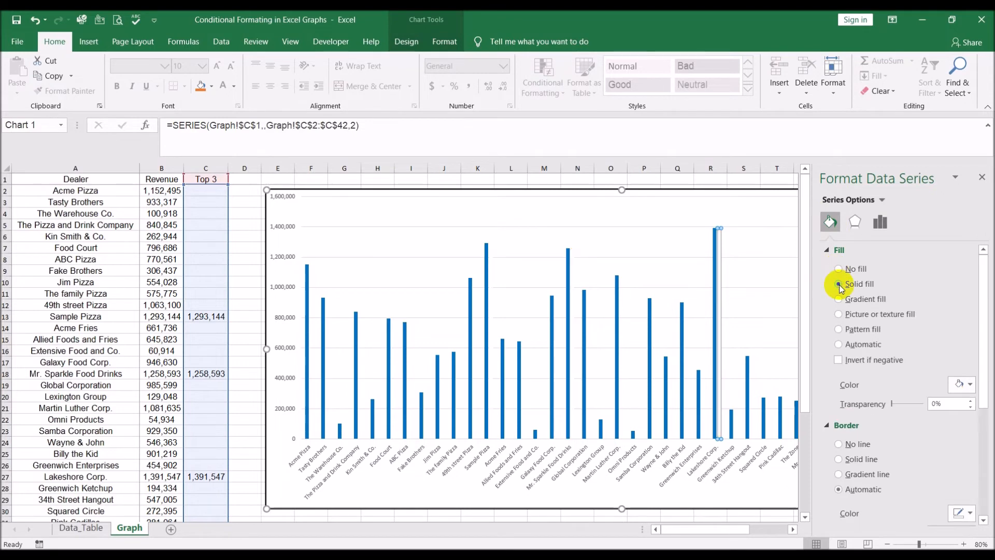
left_click(967, 383)
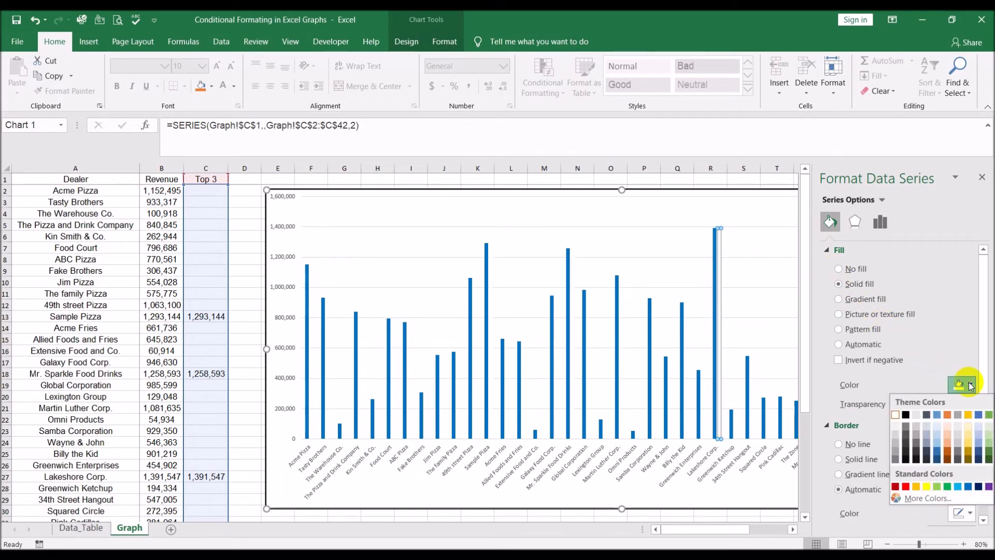
left_click(906, 486)
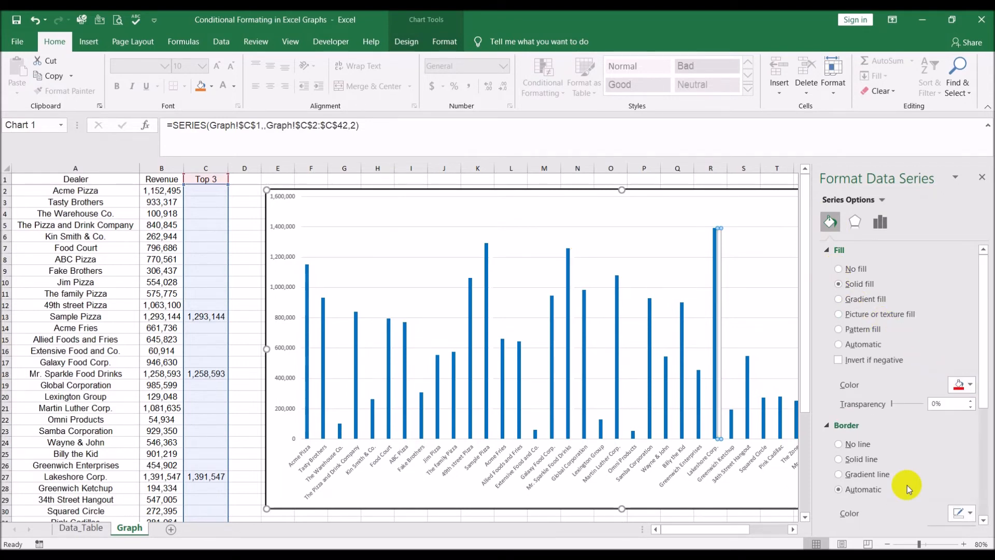
left_click(847, 446)
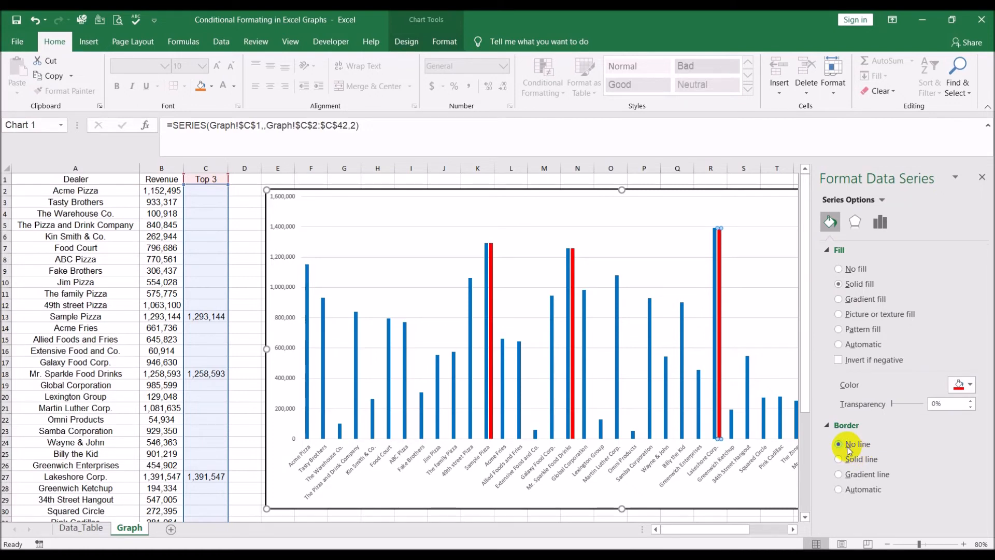
left_click(982, 177)
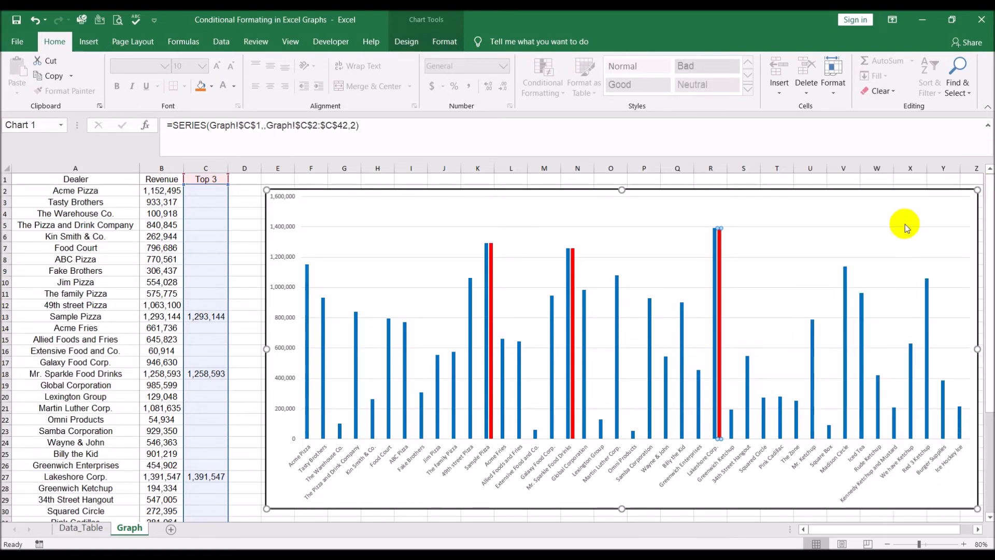
- Set the Top 3 series overlap to 100% so the red bars sit over the revenue bars
left_click(910, 217)
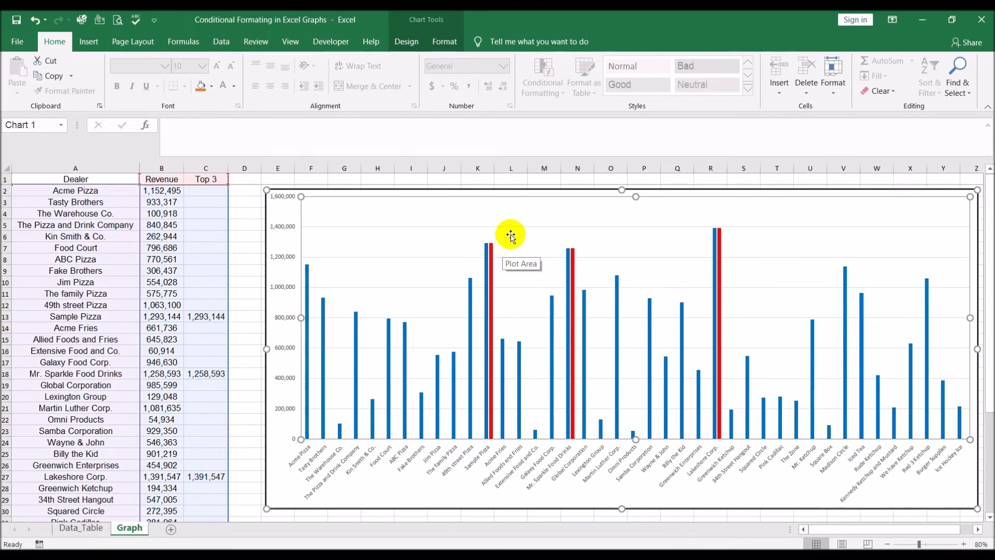
left_click(721, 261)
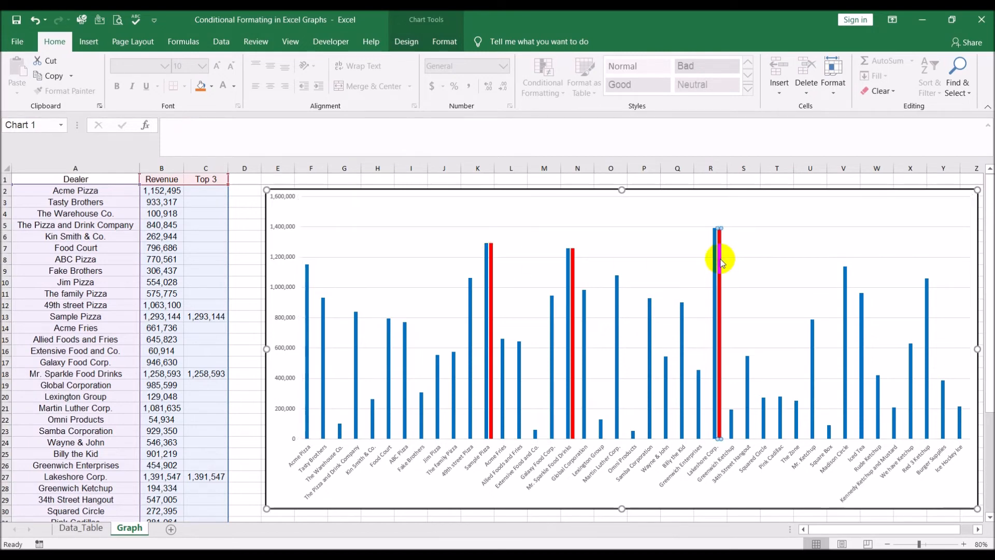
right_click(722, 262)
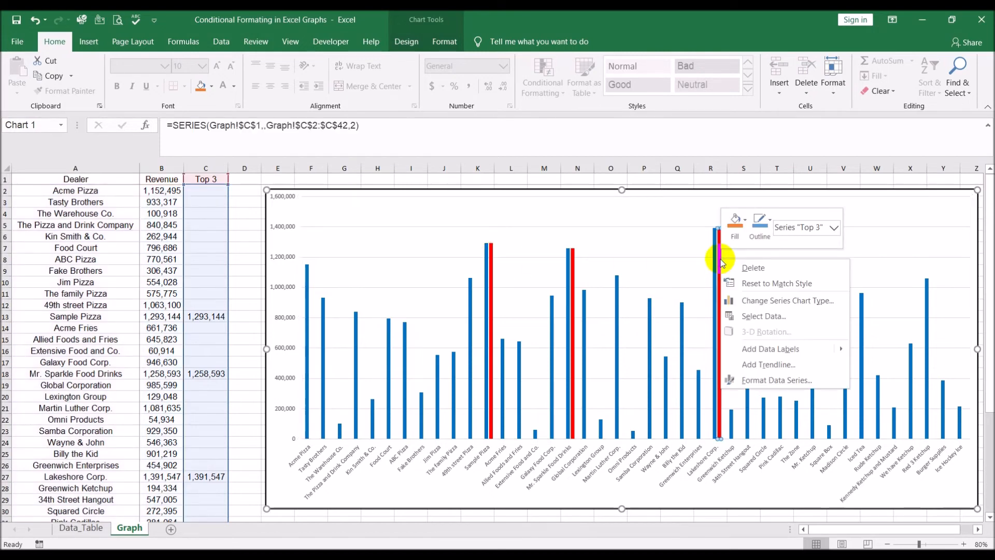
left_click(767, 381)
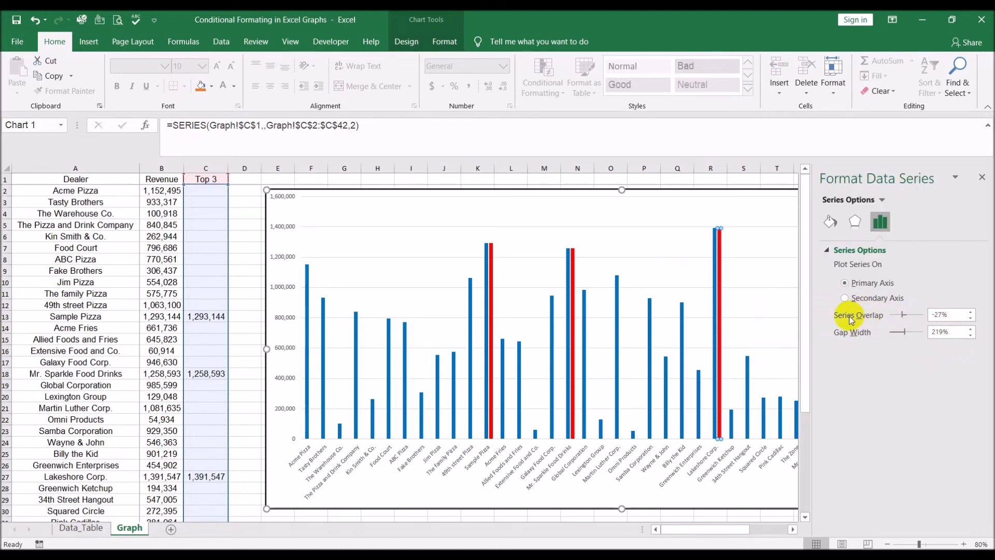
left_click(970, 313)
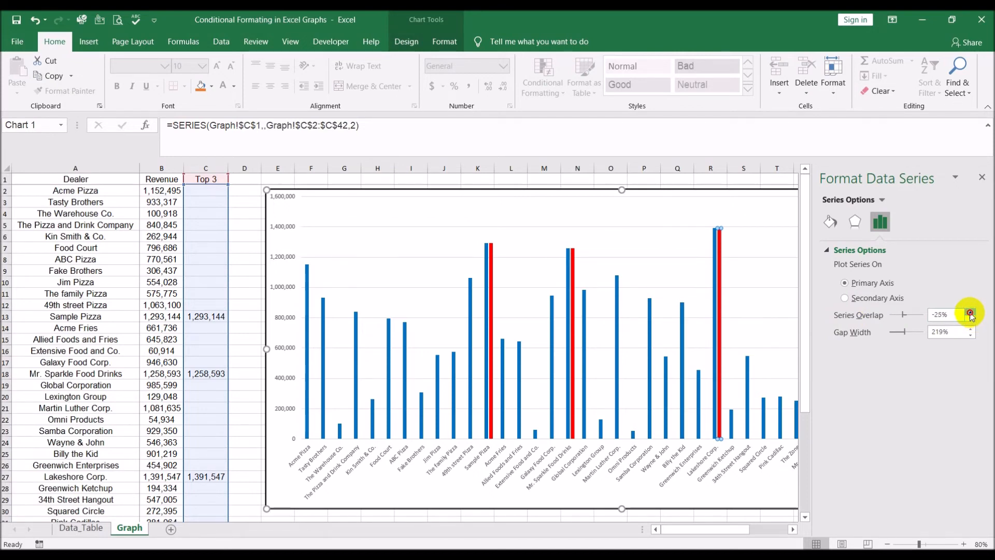
left_click(970, 313)
left_click(971, 312)
left_click(971, 312)
left_click(970, 313)
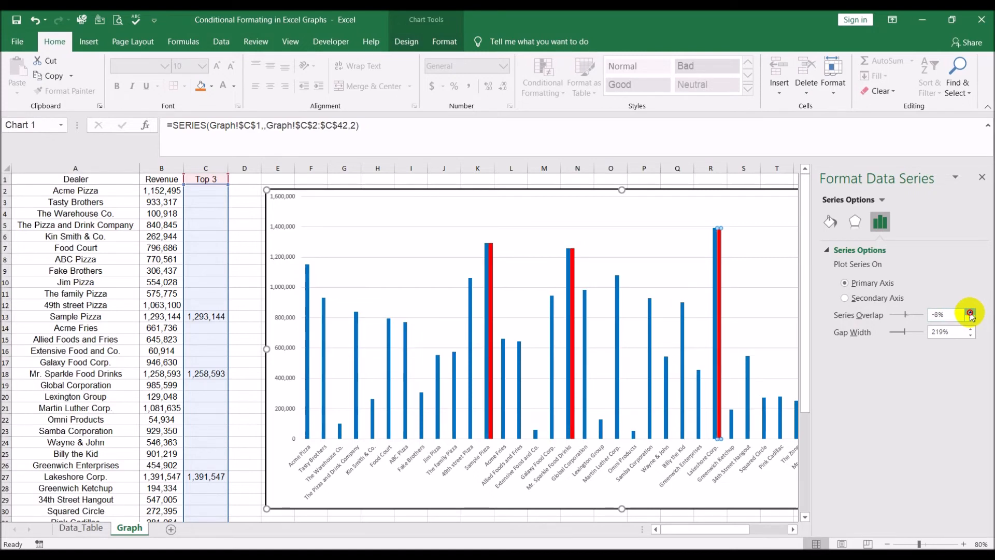
left_click(970, 313)
left_click(970, 312)
left_click(970, 313)
left_click(970, 313)
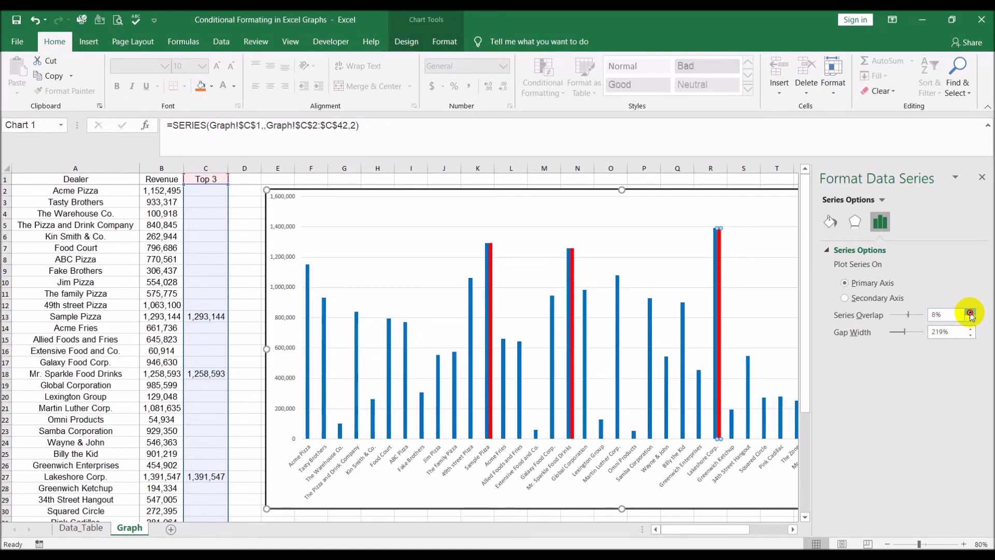
left_click(970, 312)
left_click(970, 313)
left_click(971, 312)
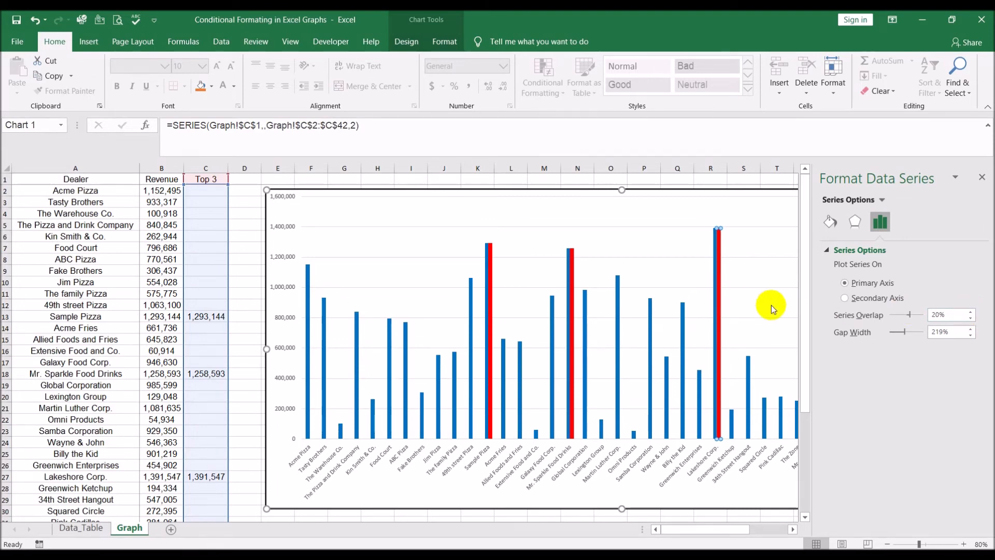
left_click(971, 312)
left_click(971, 313)
left_click(971, 313)
left_click(971, 313)
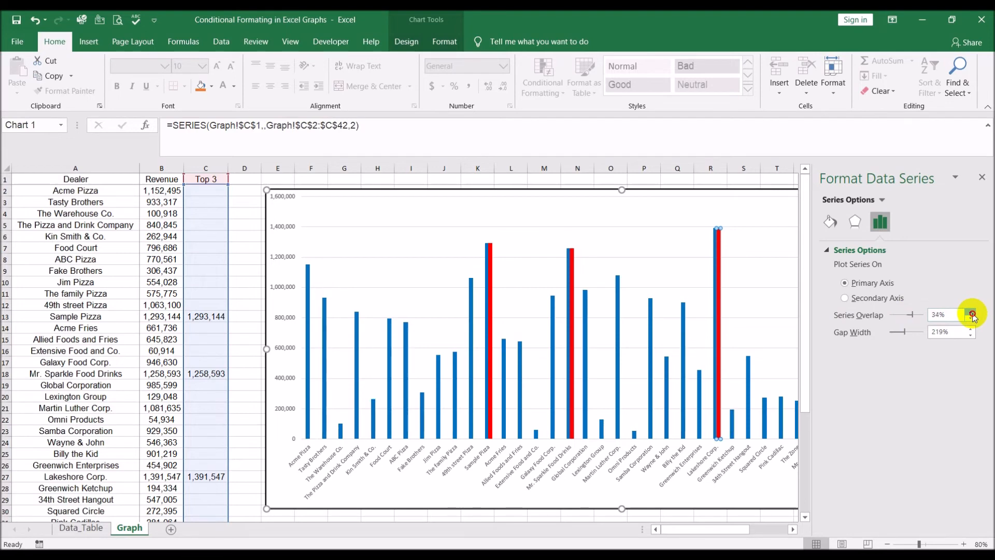
left_click(971, 313)
left_click(971, 313)
left_click(971, 313)
left_click(971, 312)
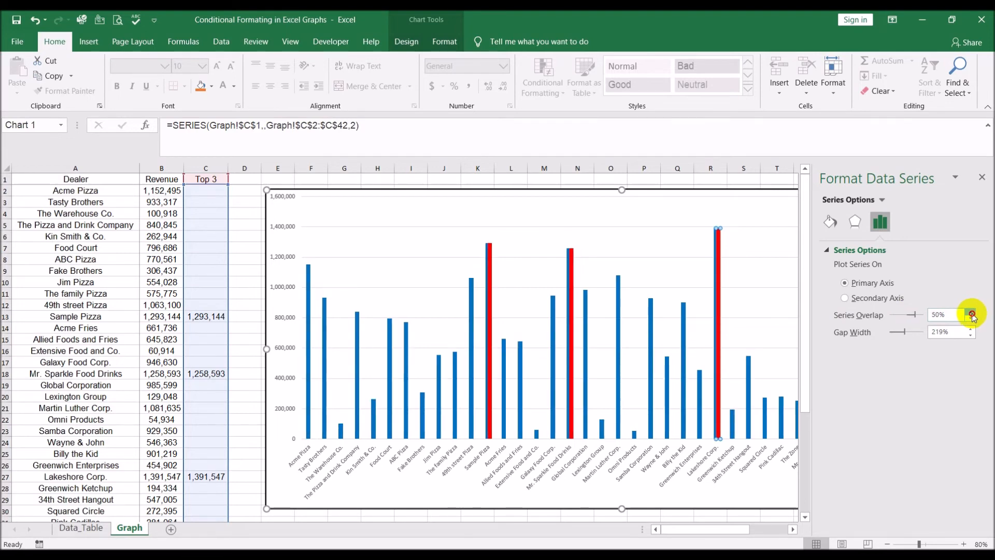
left_click(971, 312)
left_click(971, 313)
left_click(971, 313)
left_click(971, 312)
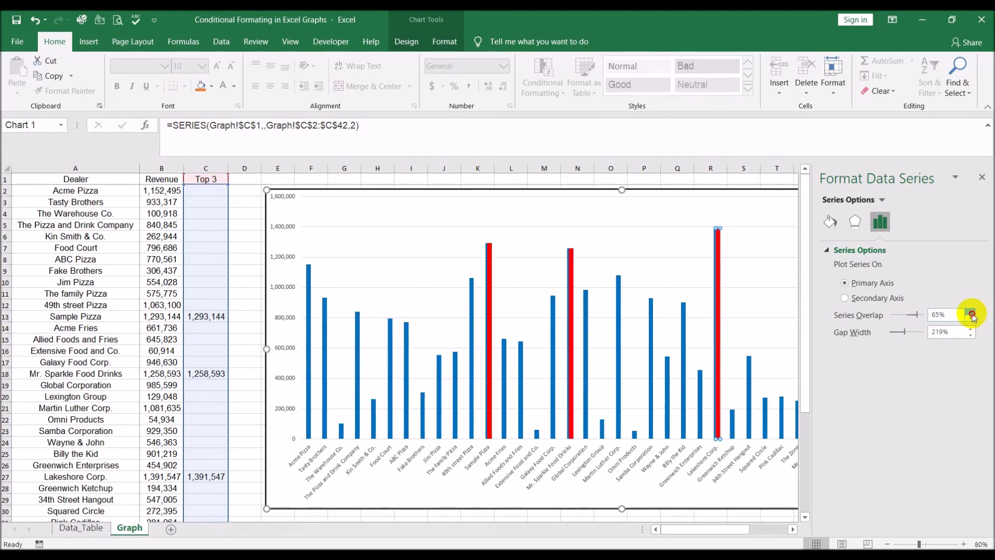
left_click(971, 313)
left_click(970, 312)
left_click(971, 313)
left_click(971, 313)
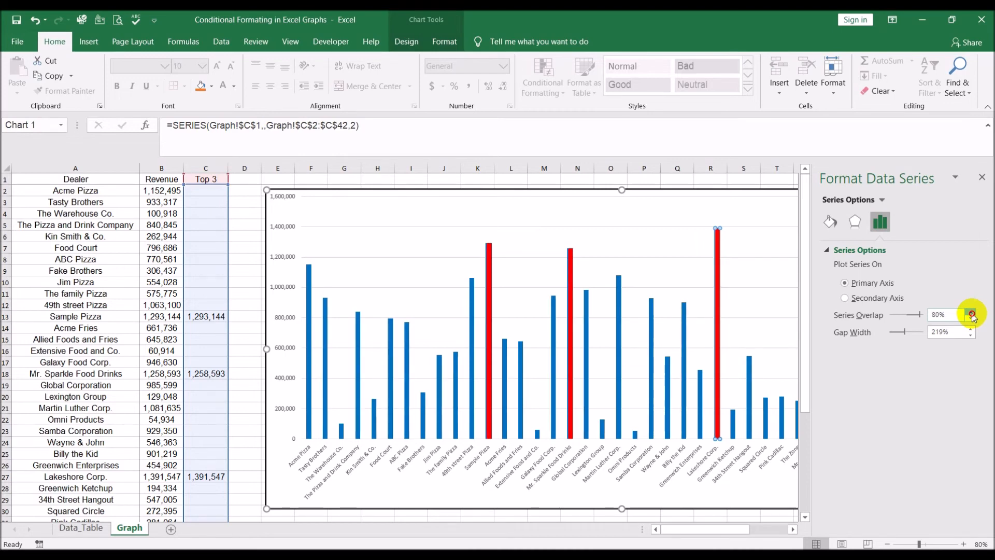
left_click(971, 312)
left_click(971, 313)
left_click(971, 313)
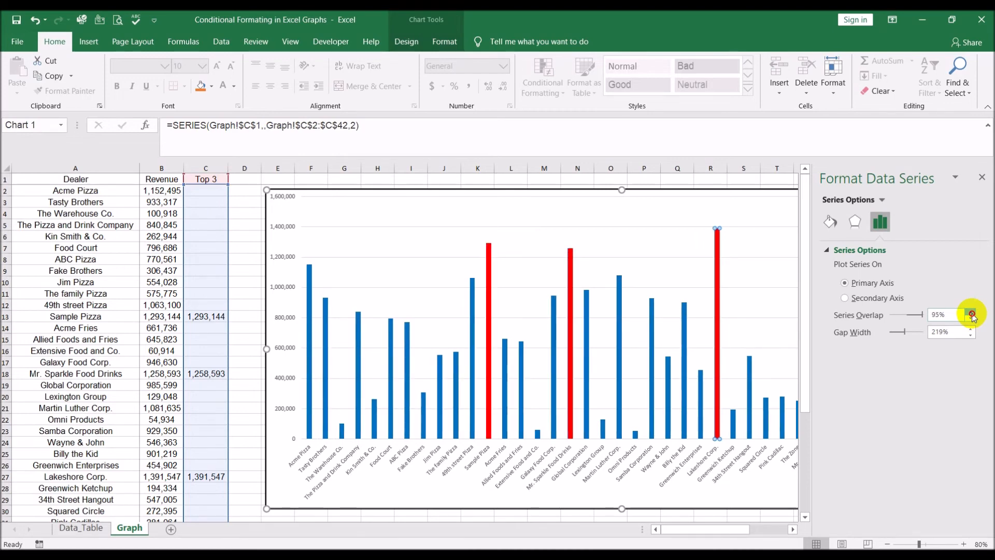
left_click(971, 313)
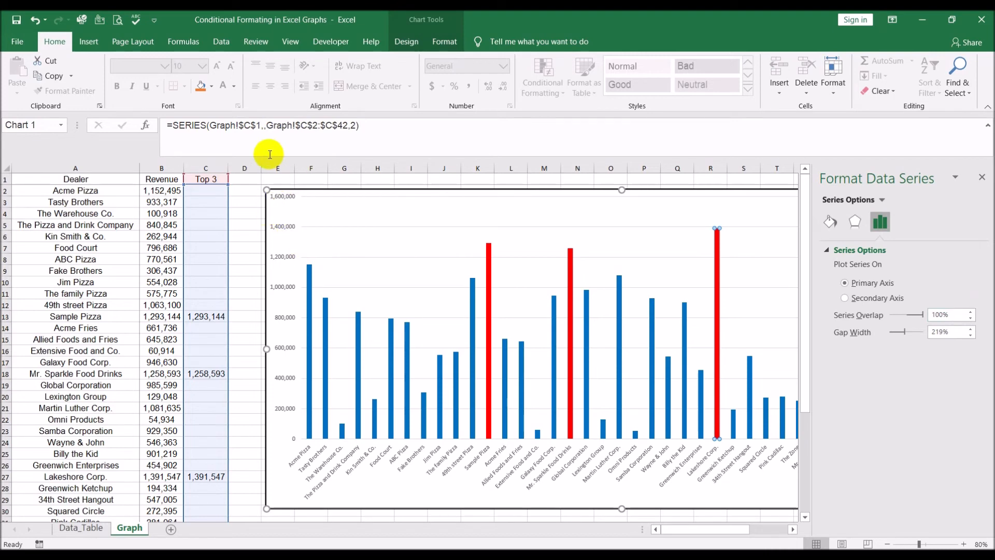
left_click(981, 177)
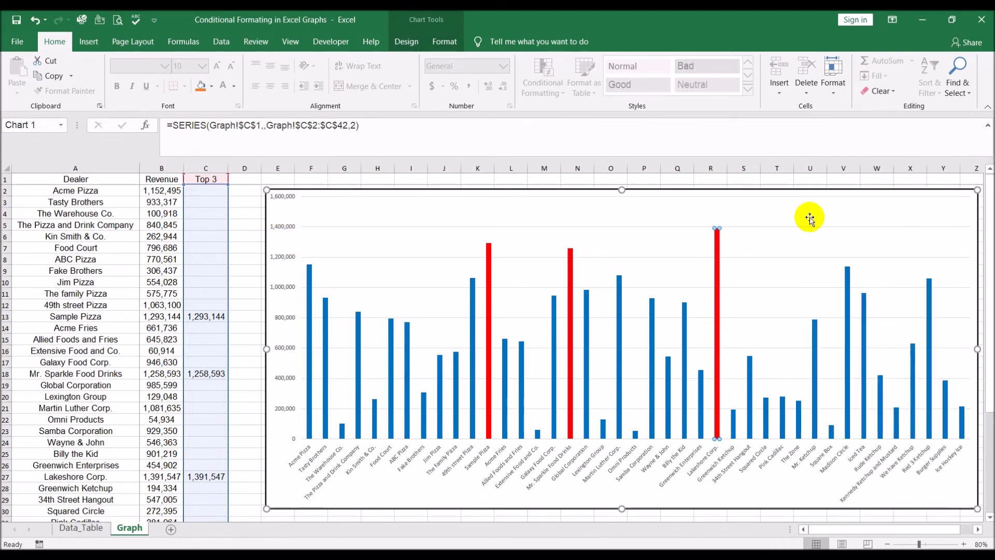
left_click(206, 225)
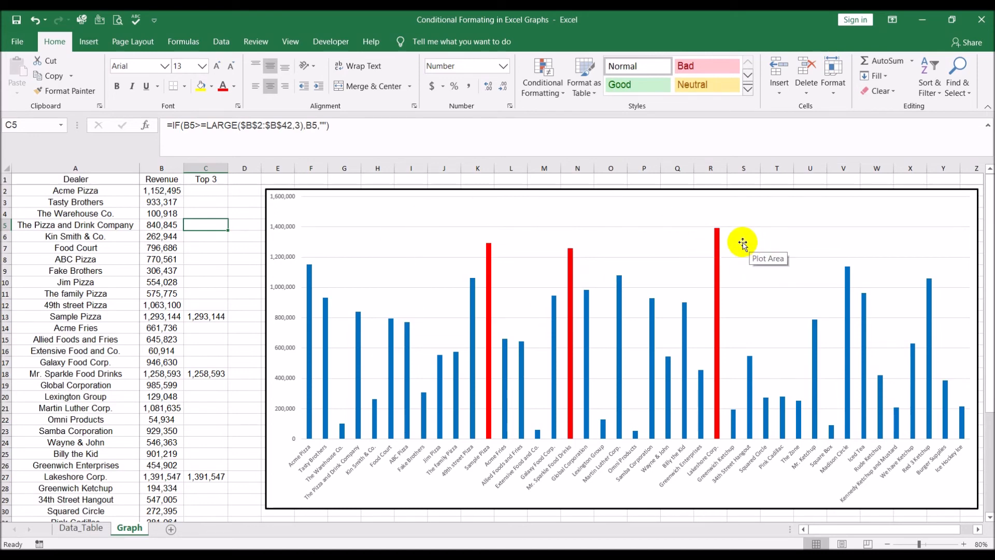
mouse_move(720, 329)
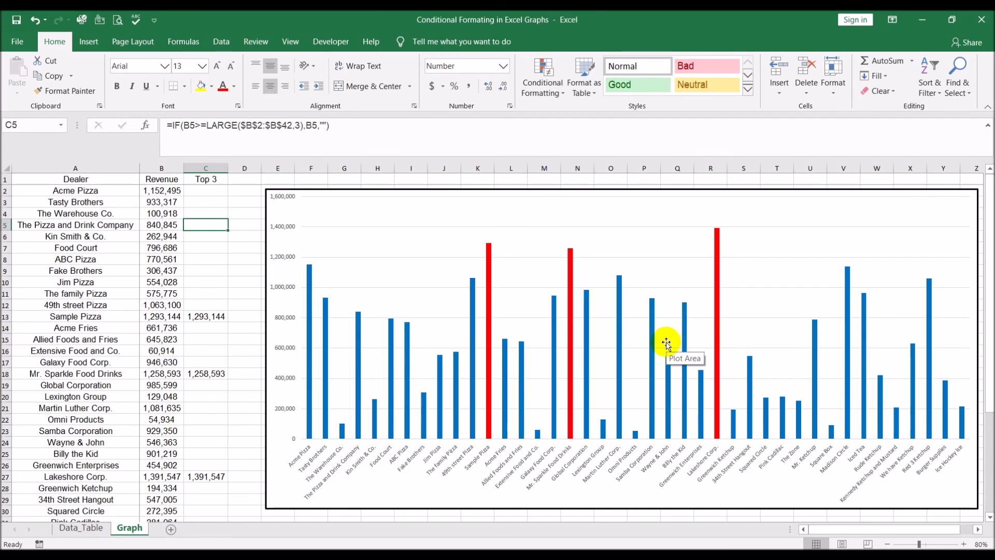
mouse_move(655, 406)
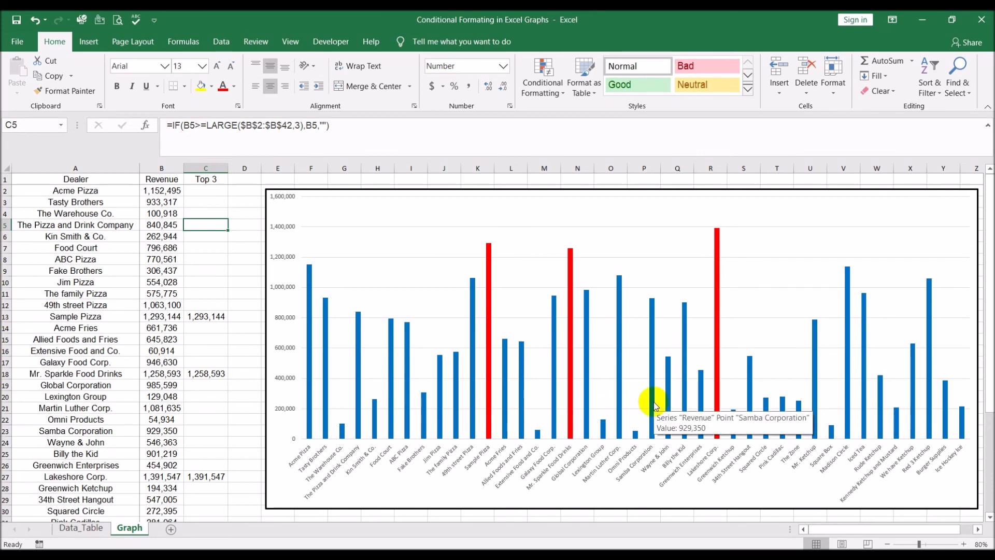